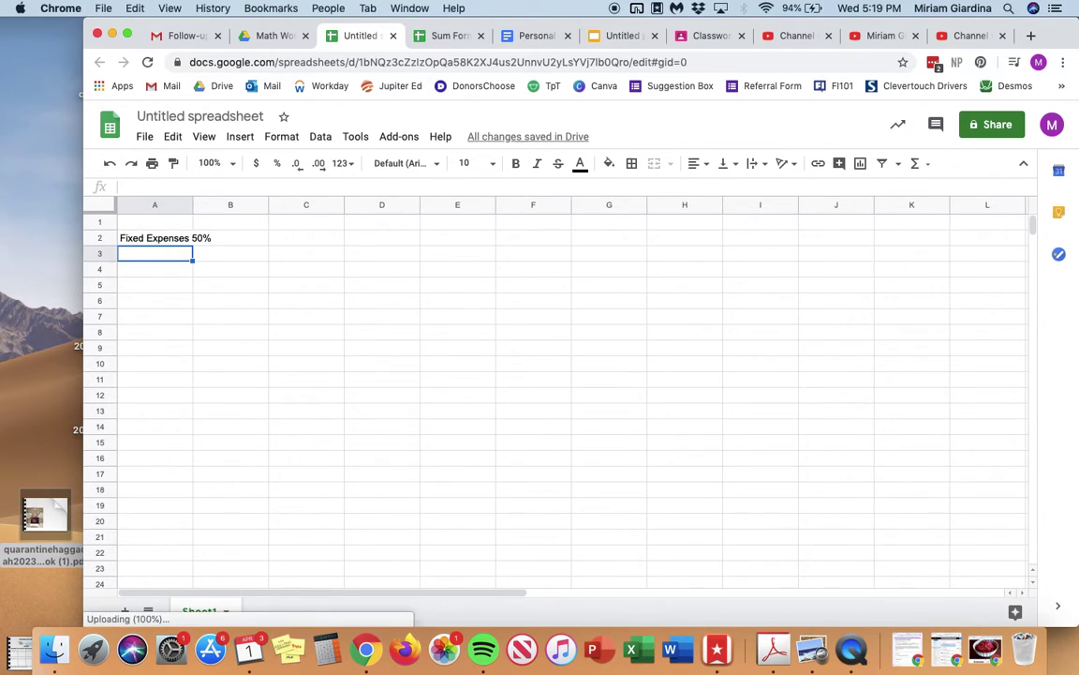
- Enter the budget labels "Financial Goals 20%" in A3 and "Flexible Spending 30%" in A4
type("Financial goals 205")
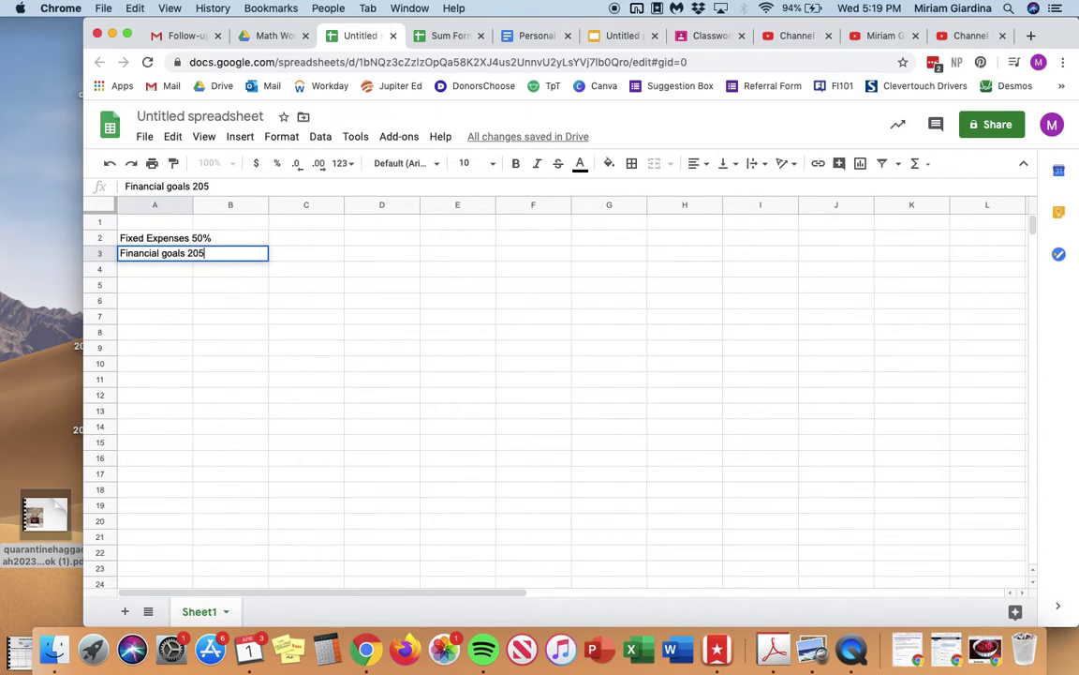
key("BackSpace")
type("%")
key("Return")
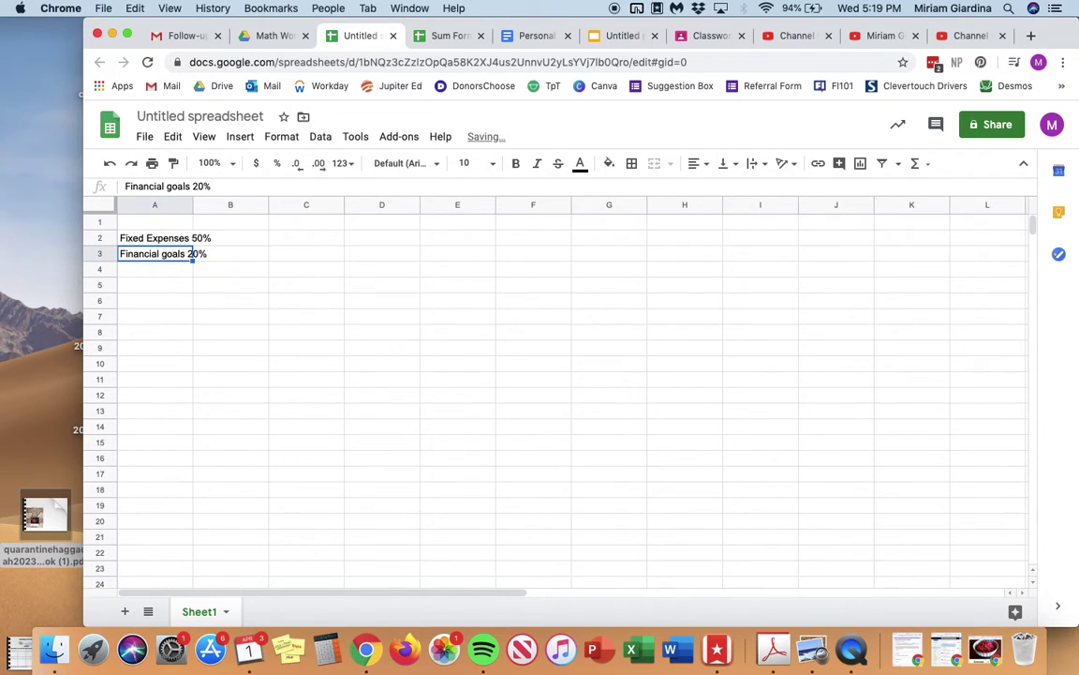
left_click(156, 186)
key("BackSpace")
type("G")
key("Return")
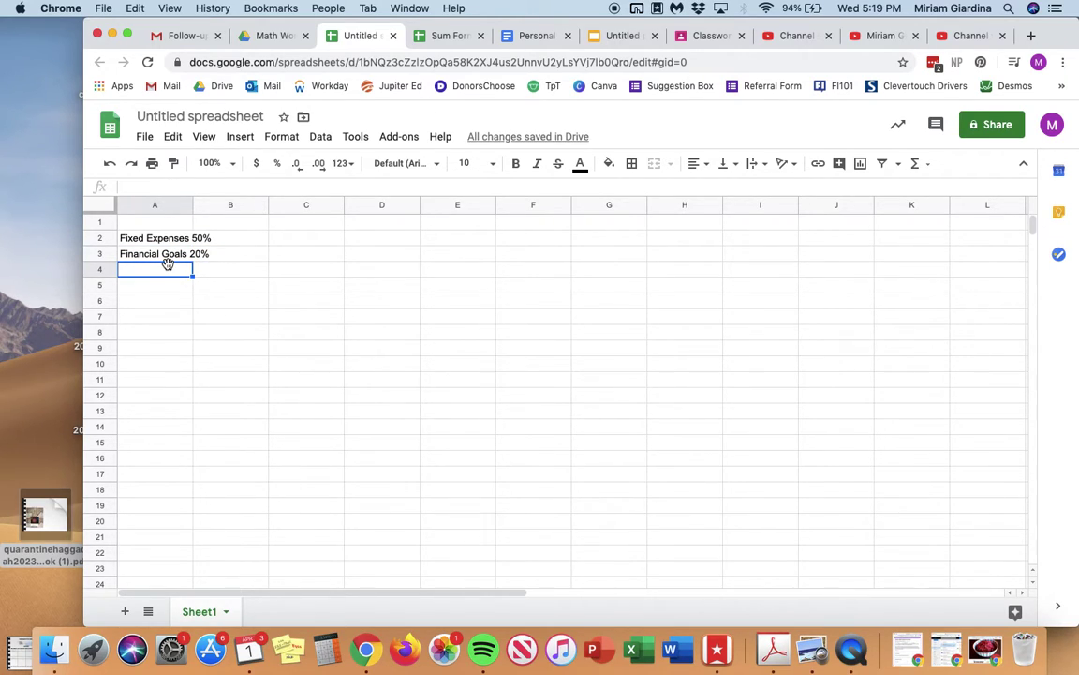
type("Flexible Spending 30%")
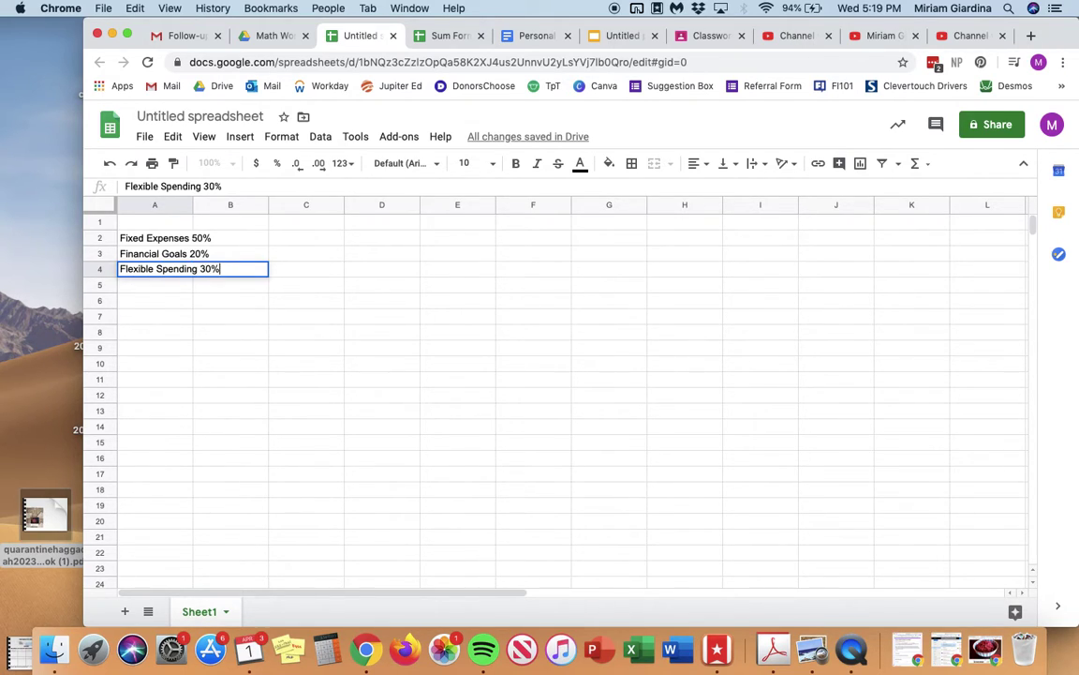
key("Return")
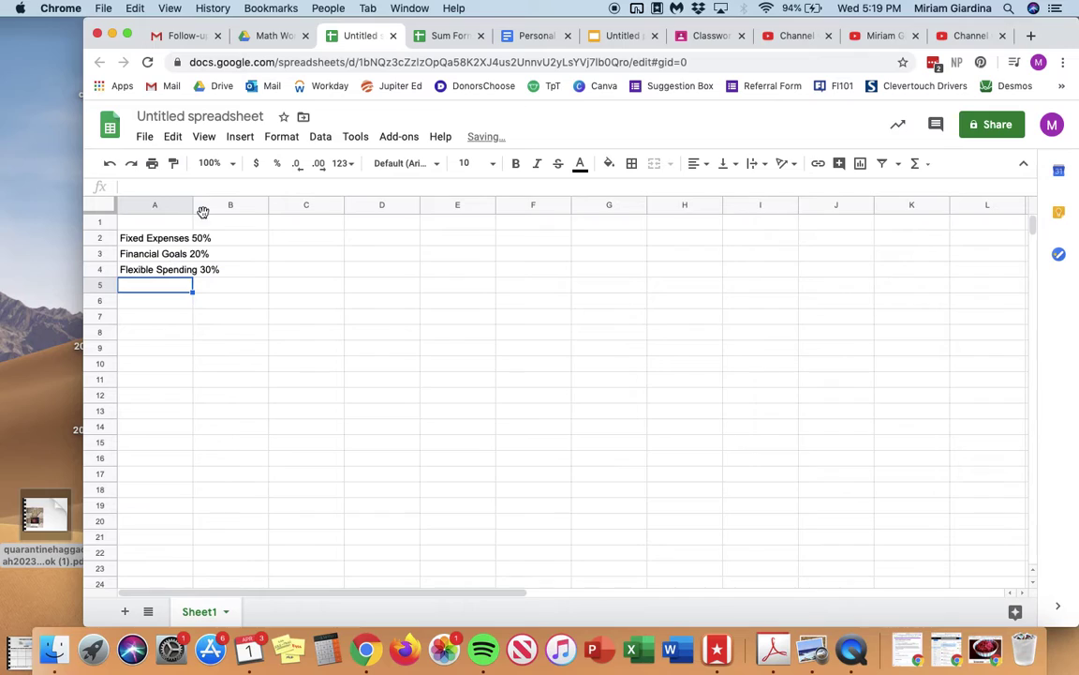
left_click_drag(147, 236, 161, 274)
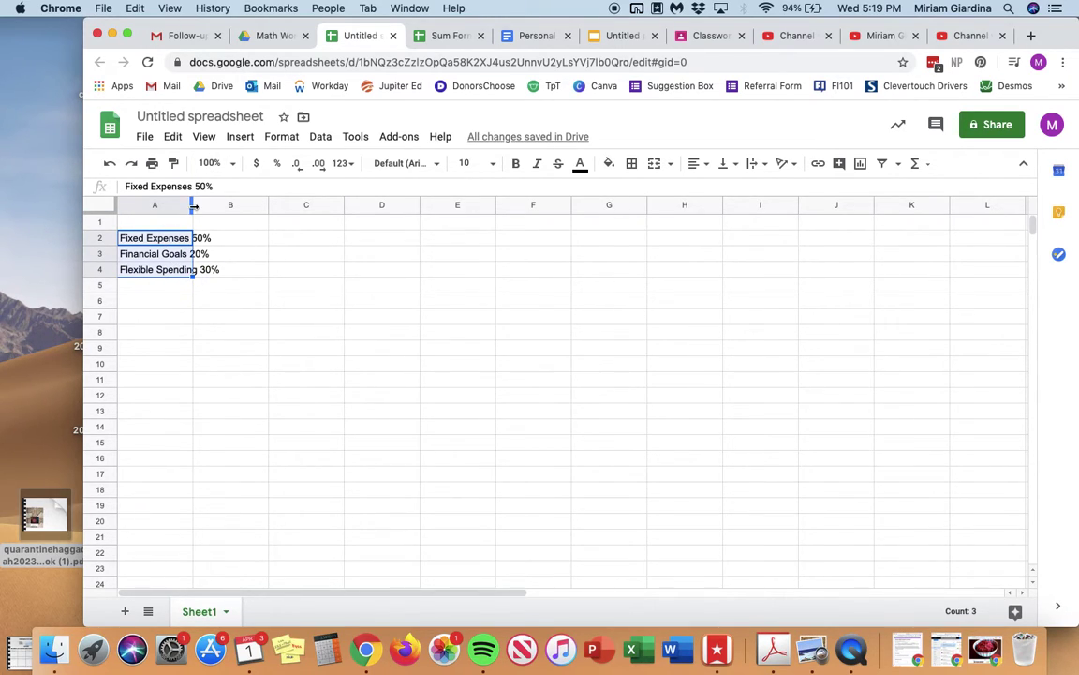
left_click(398, 163)
left_click(219, 293)
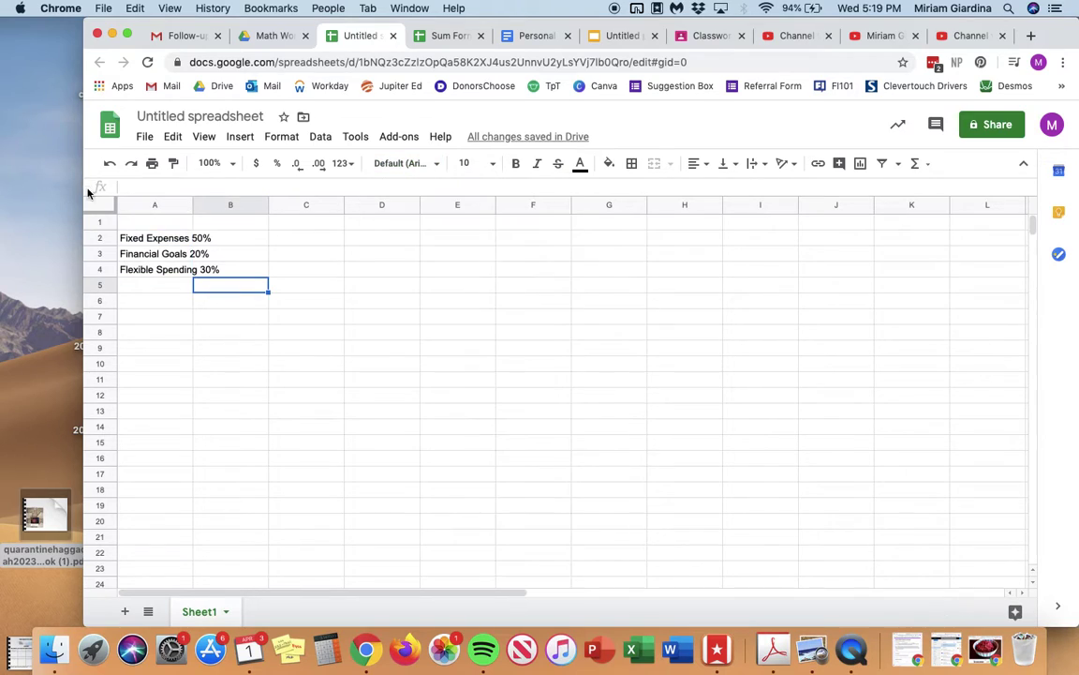
- Set the font of the whole sheet to Calibri and widen column A to fit its labels
left_click(98, 202)
left_click(401, 165)
left_click(410, 312)
left_click(230, 348)
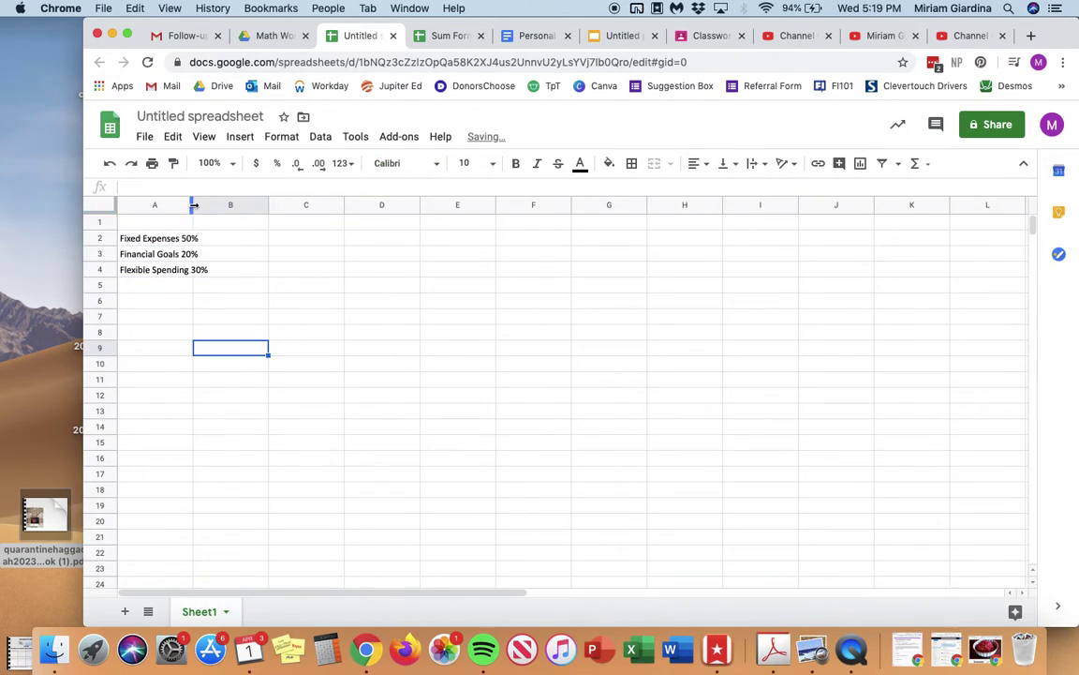
left_click_drag(191, 210, 211, 208)
- Enter 2500 in cell B1 as the total amount above the budget categories
left_click(256, 228)
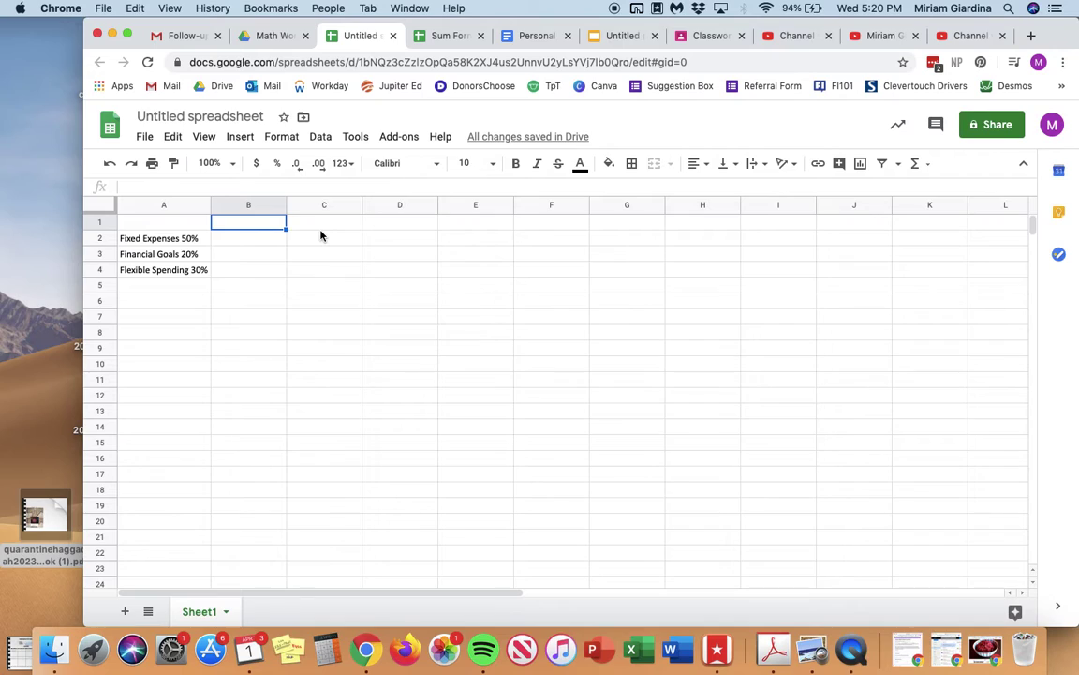
type("2500")
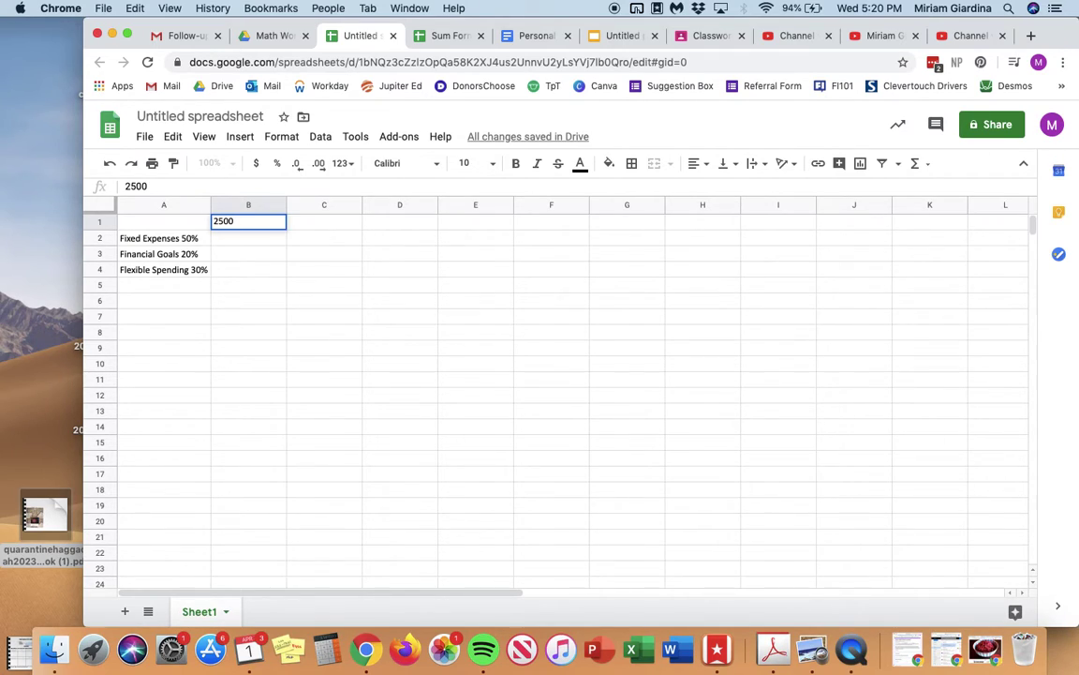
key("Return")
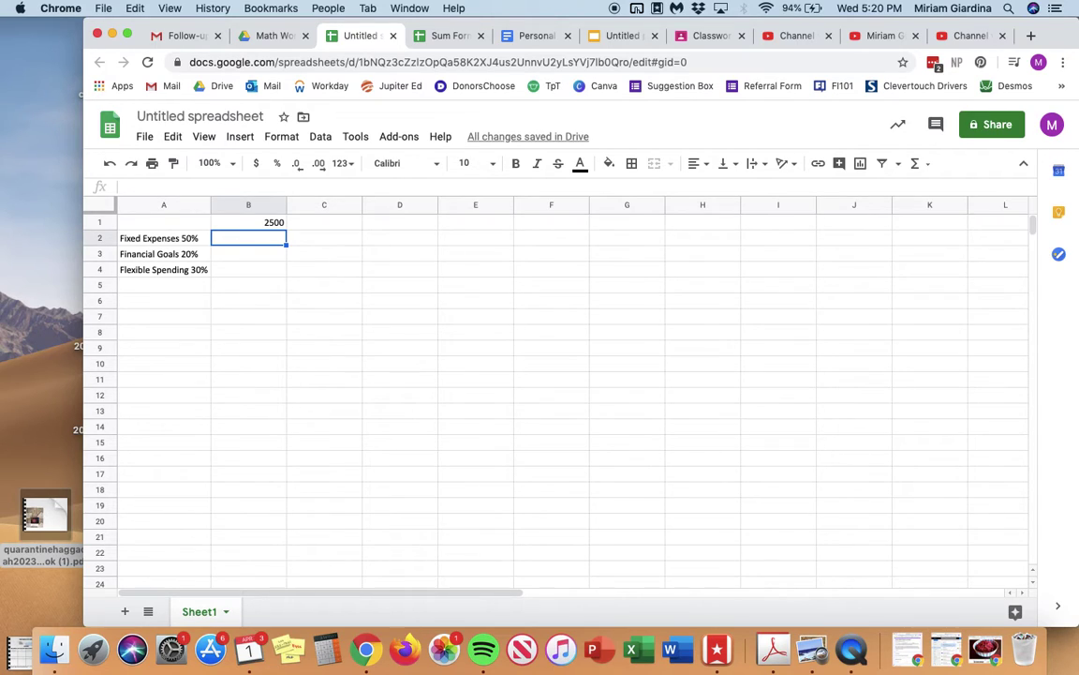
type("=")
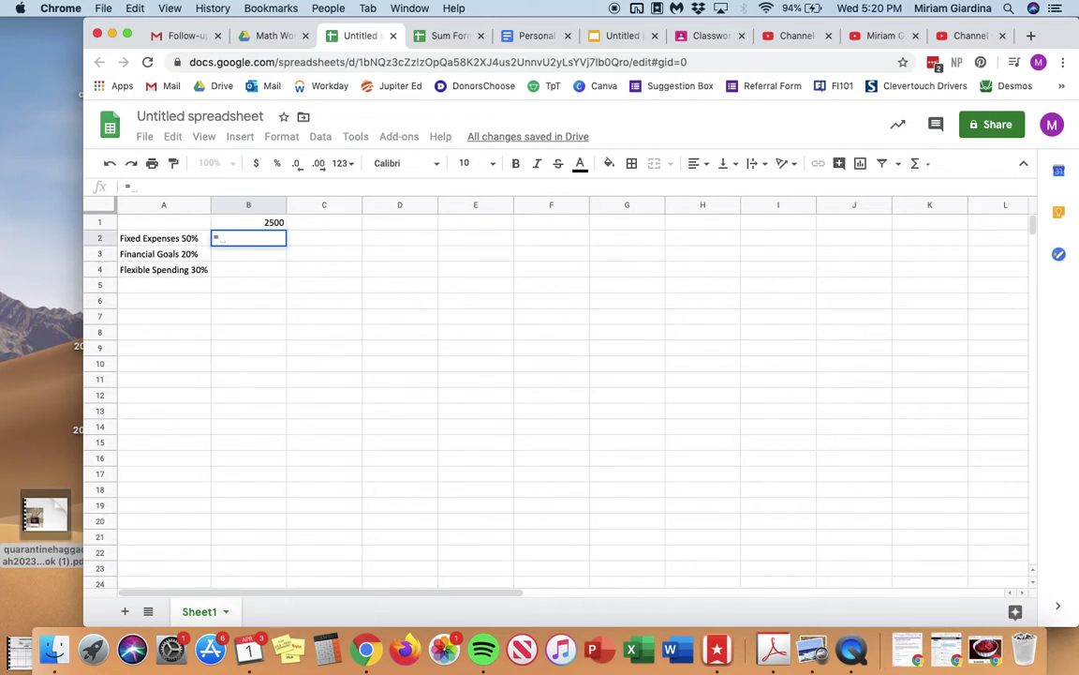
key("BackSpace")
key("Return")
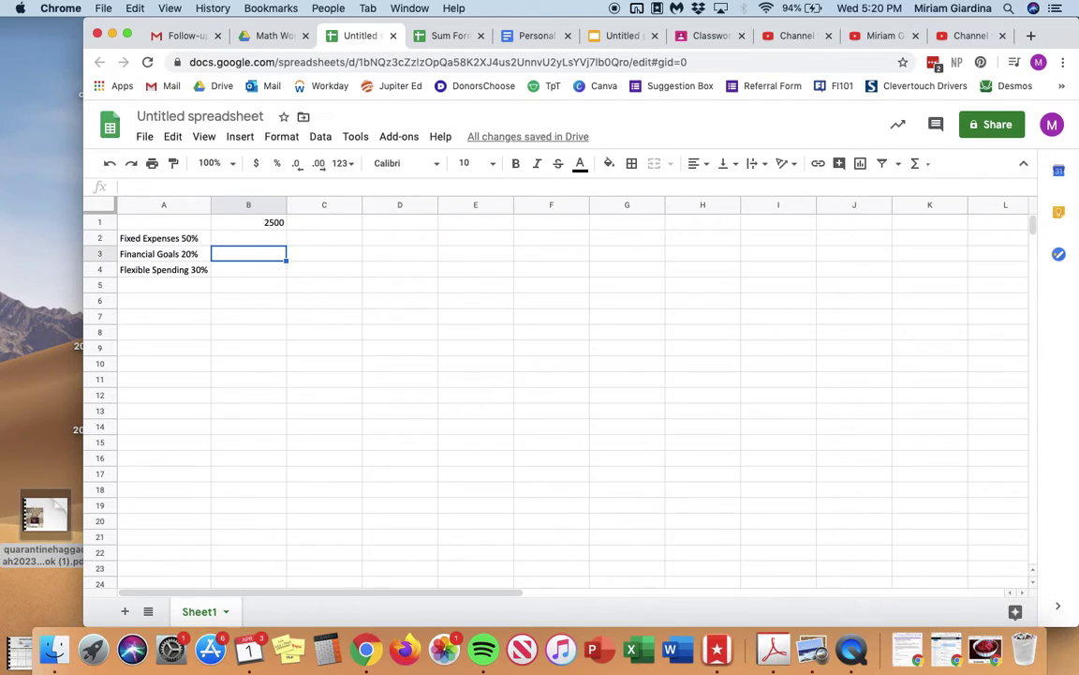
- Enter the formula =B1*.5 in B2 to calculate the fixed expenses share
left_click(248, 238)
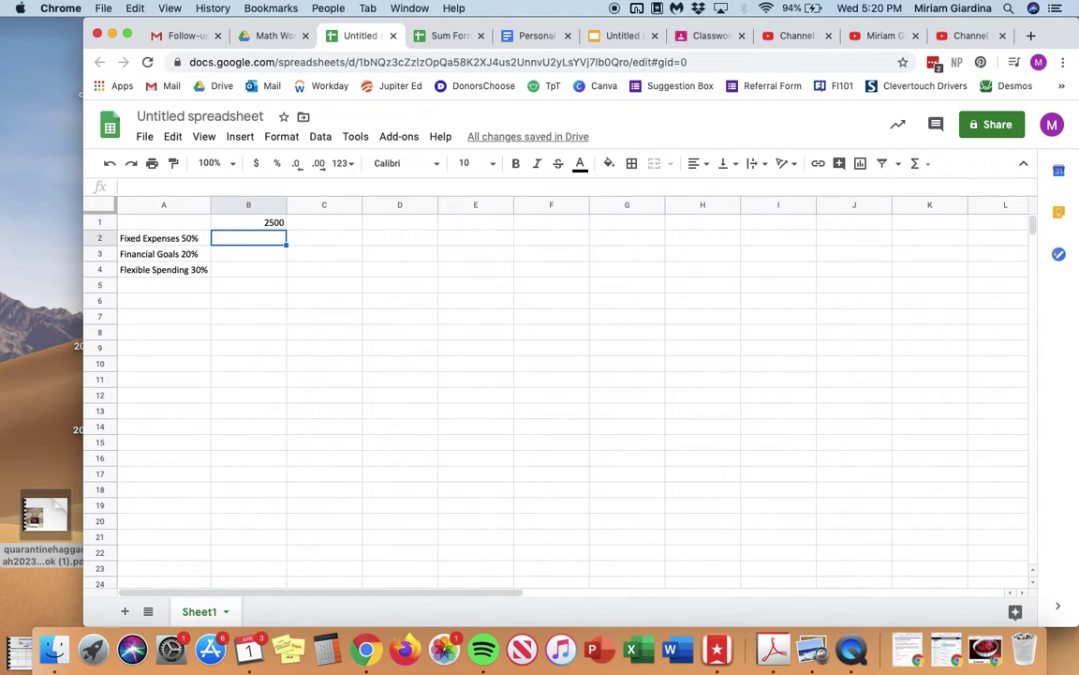
type("=")
left_click(238, 224)
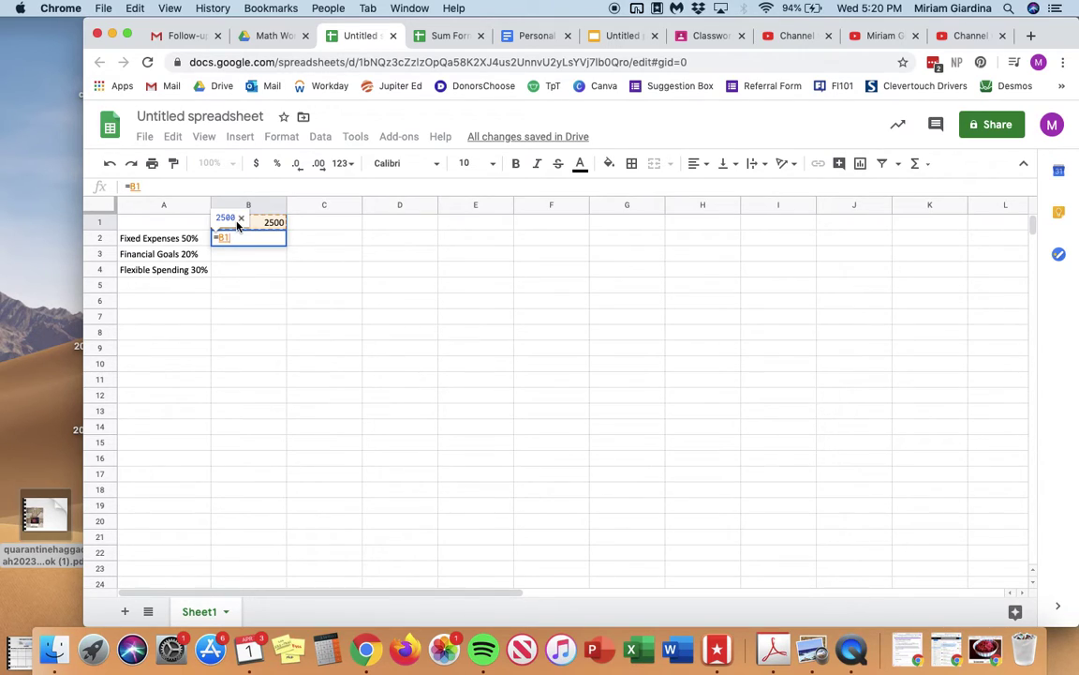
type("*.5")
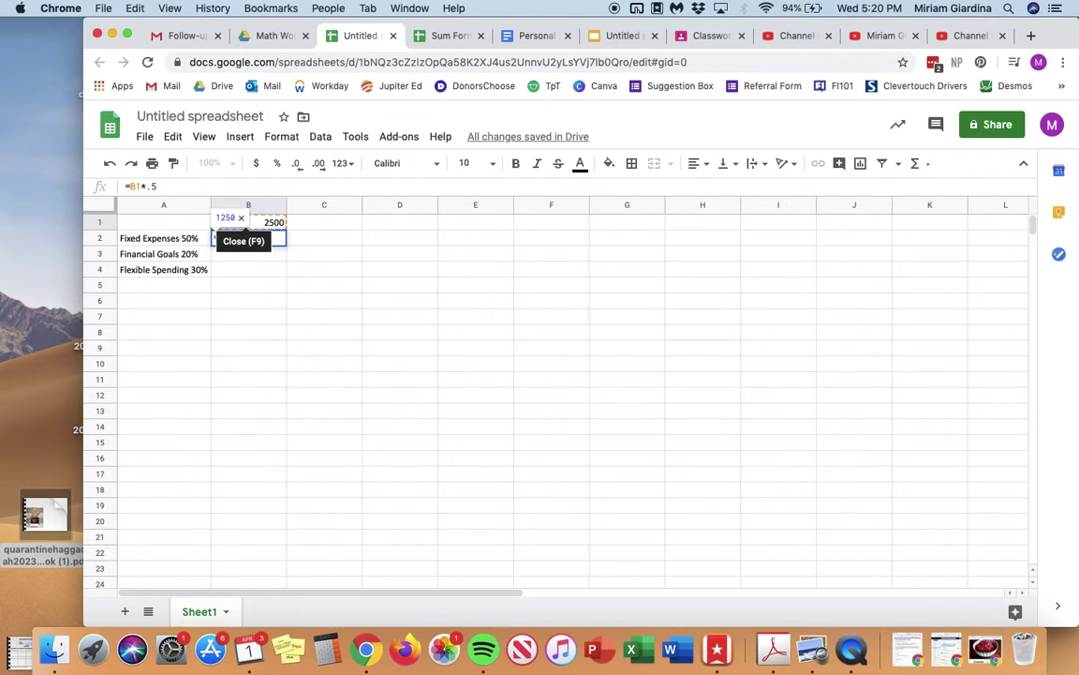
key("Return")
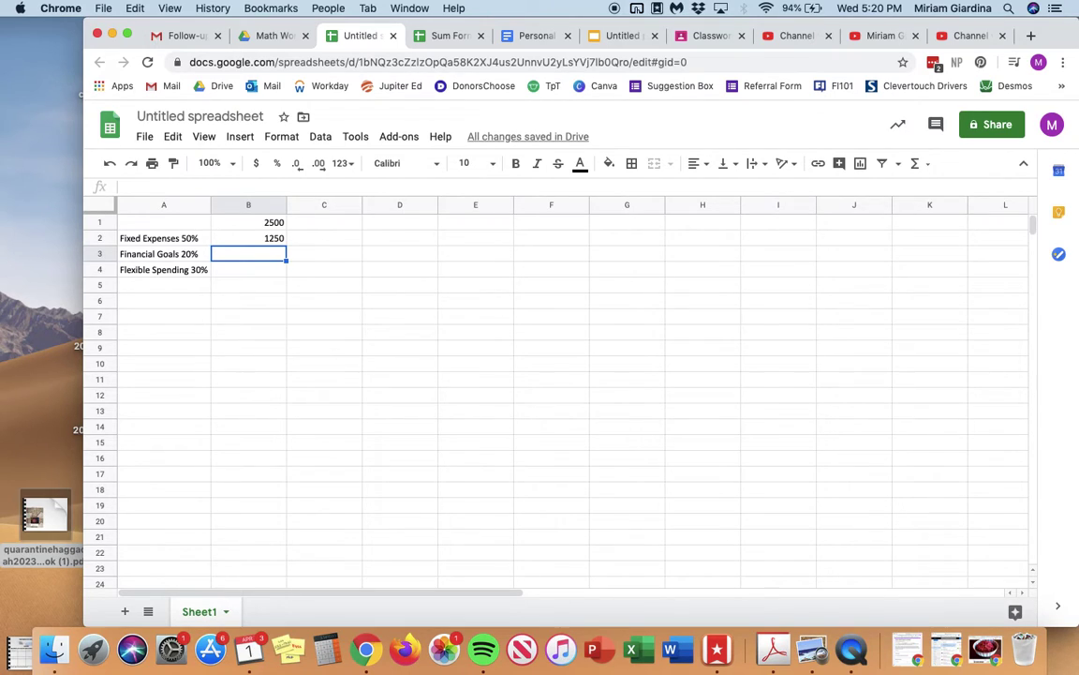
- Enter the formula =B1*.2 in B3 to calculate the financial goals share
type("=")
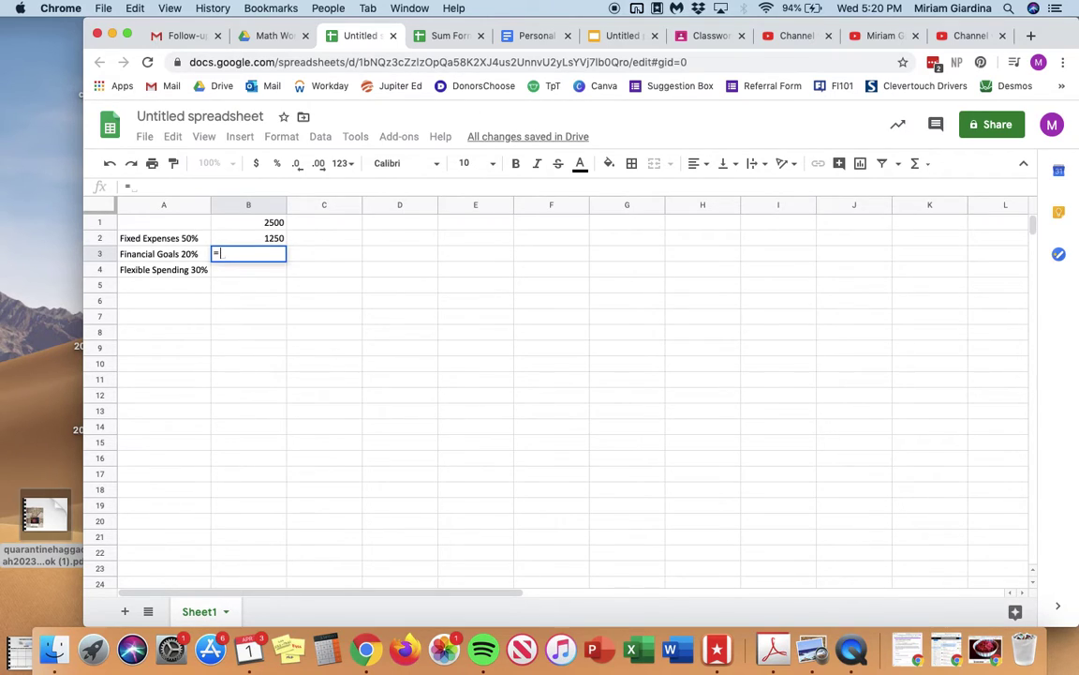
left_click(271, 223)
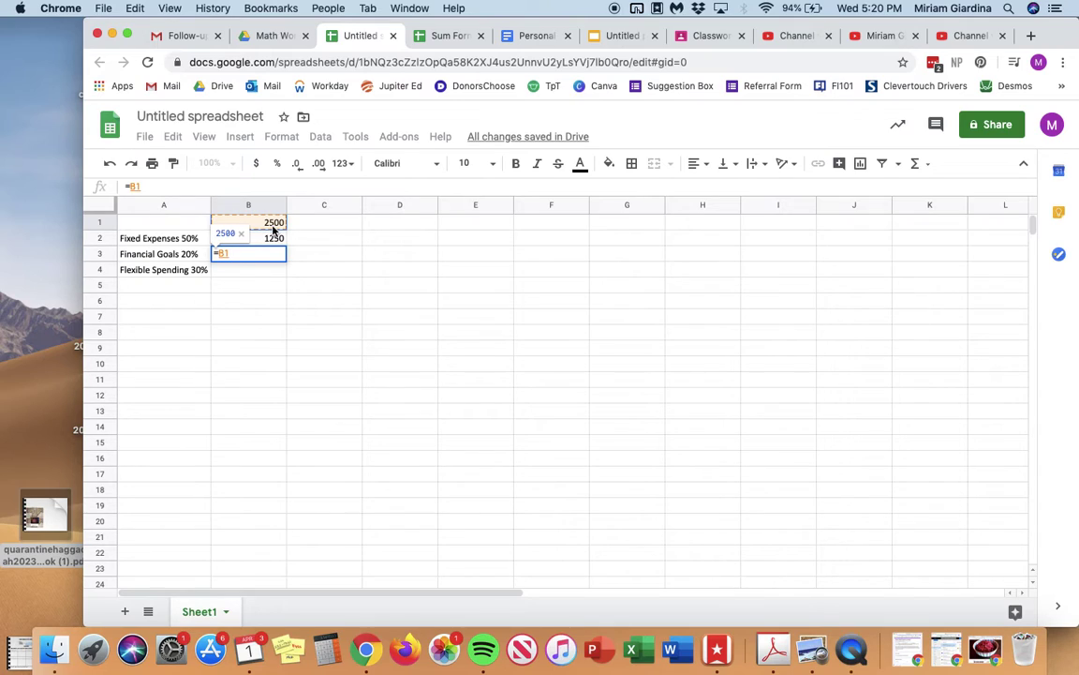
type("*")
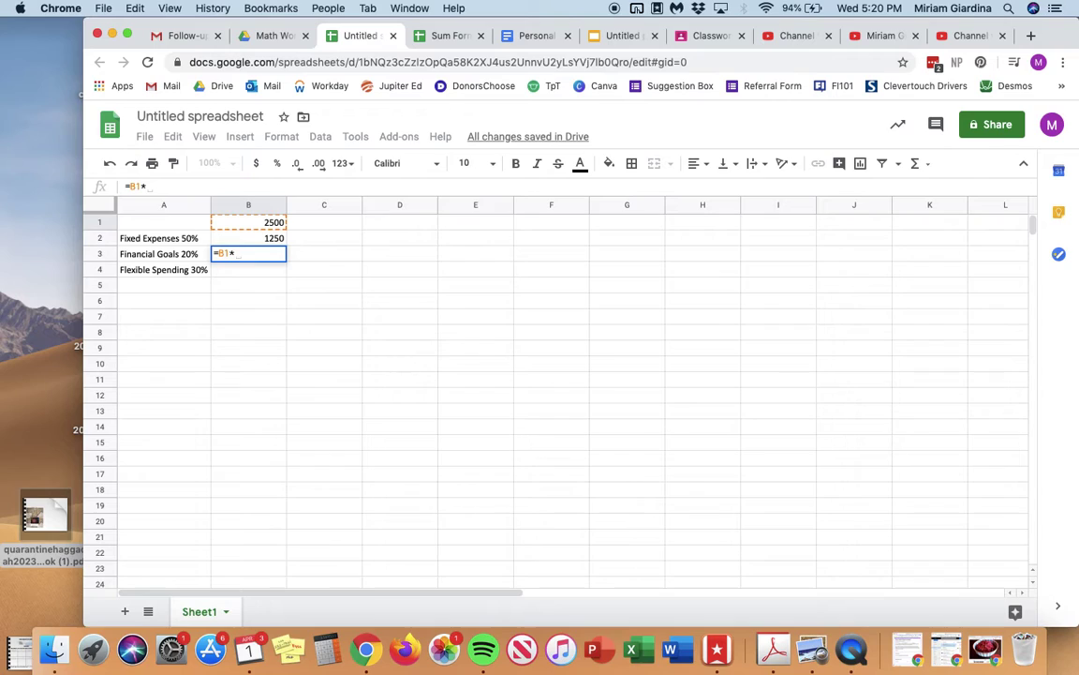
type(".2")
key("Return")
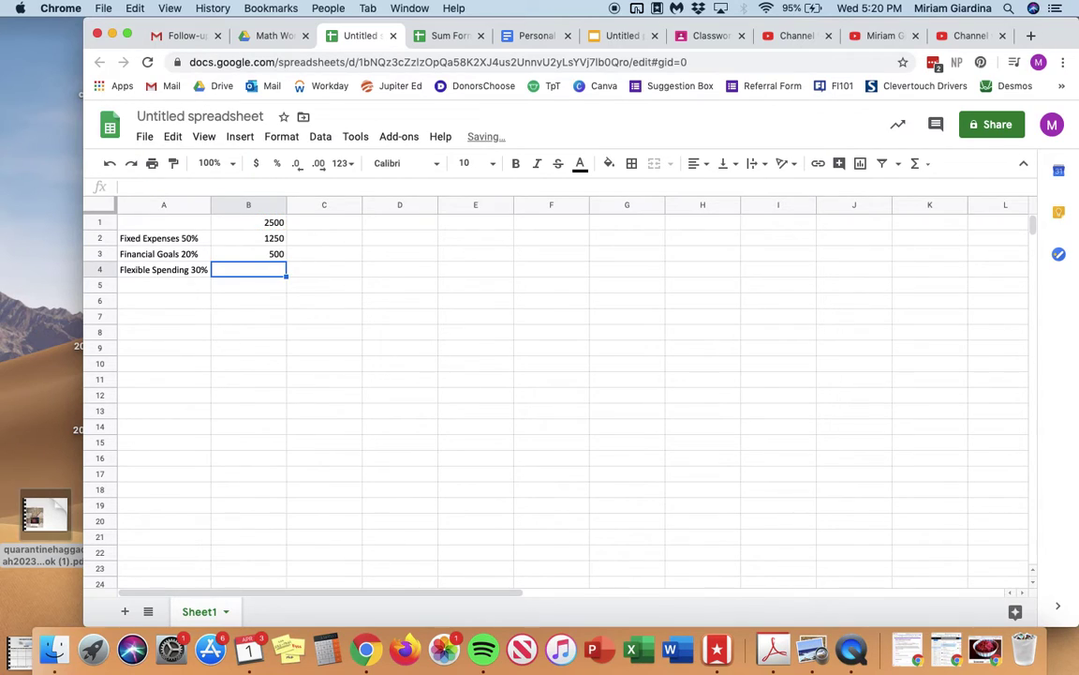
- Enter the formula =B1*.3 in B4 to calculate the flexible spending share
type("=")
left_click(280, 223)
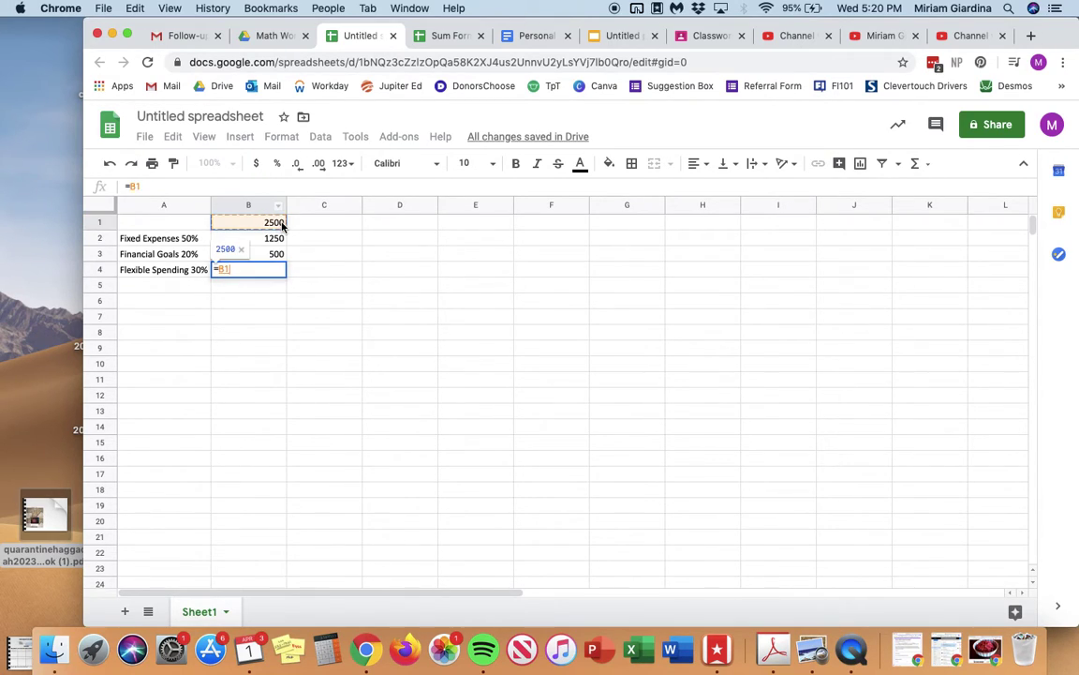
type("*")
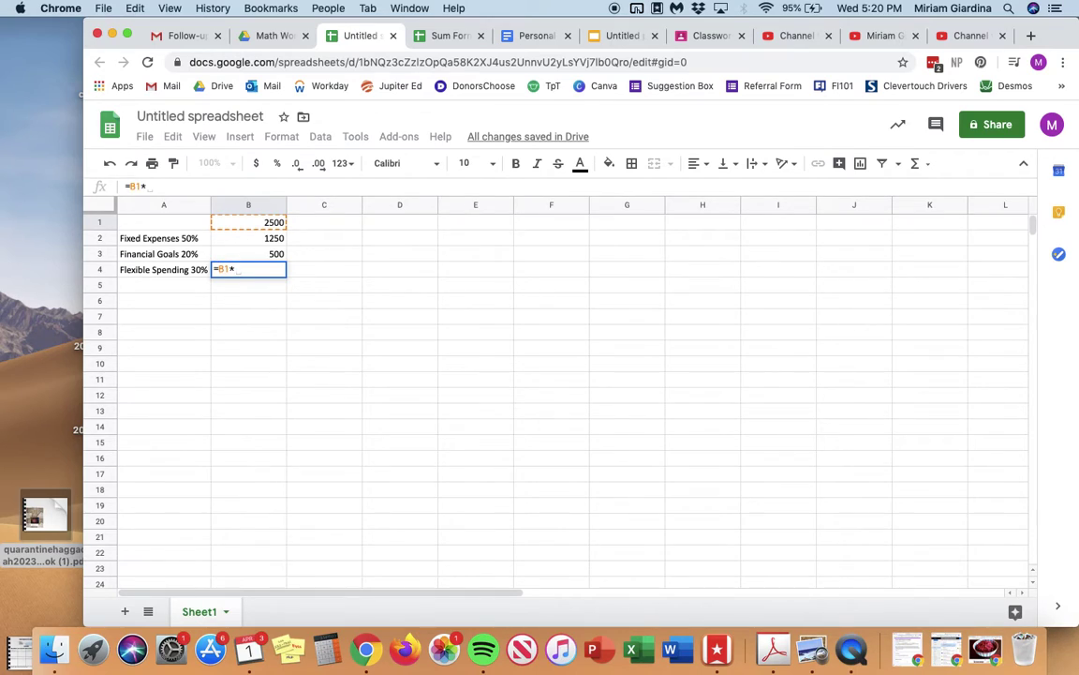
type(".3")
key("Return")
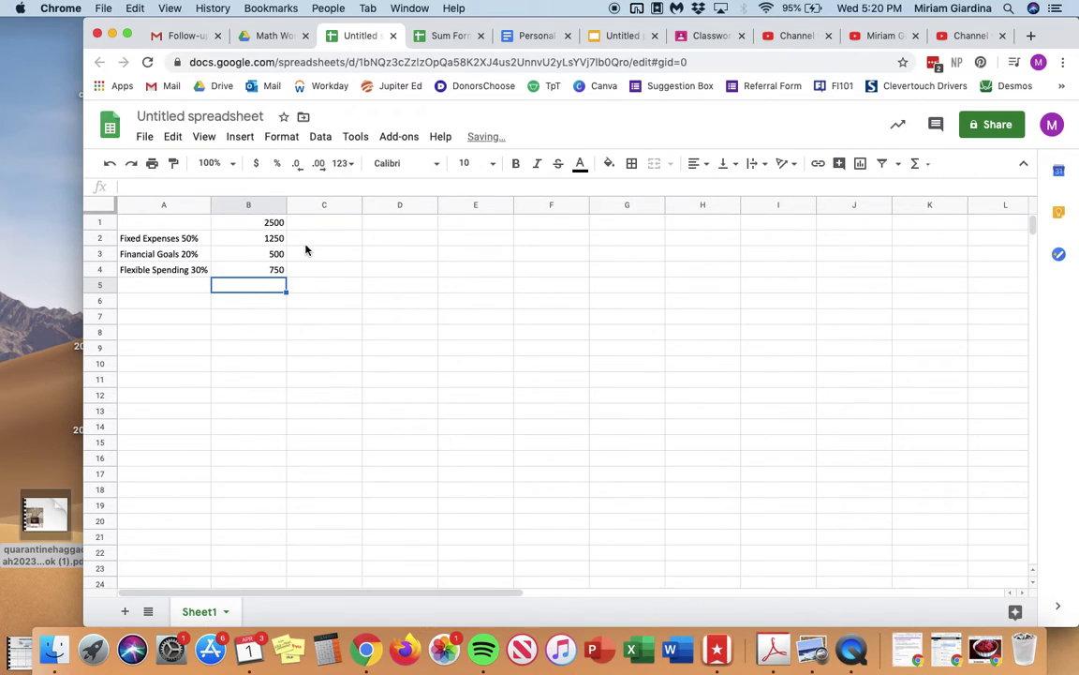
- Check the amount in B1 and the percentage formulas in B2 through B4
left_click(271, 222)
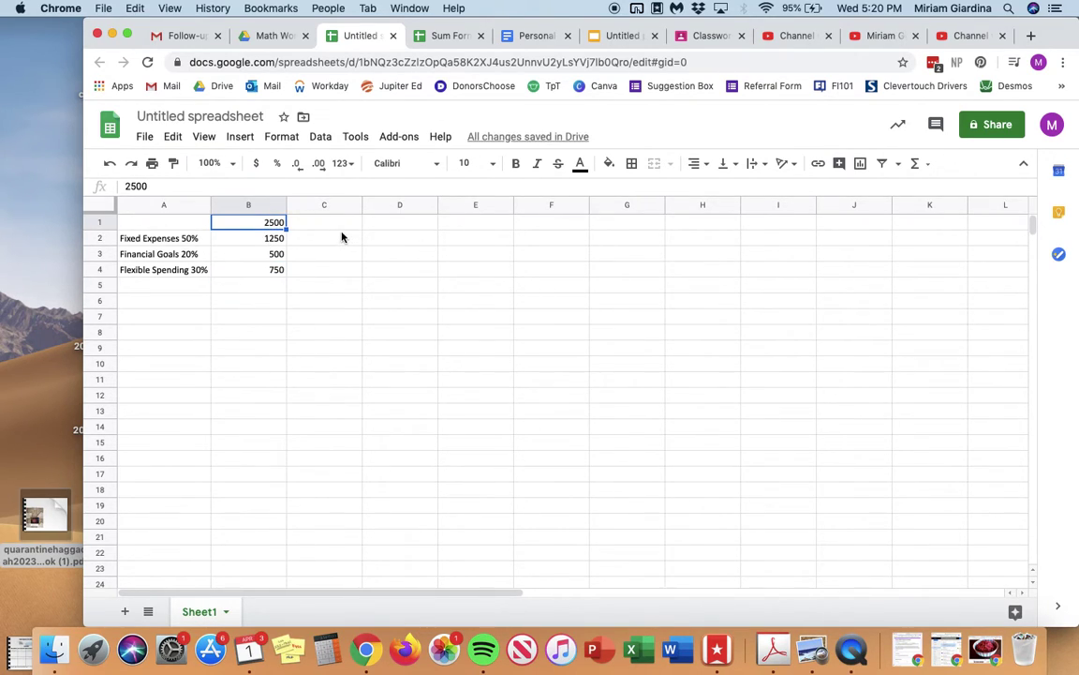
left_click(262, 239)
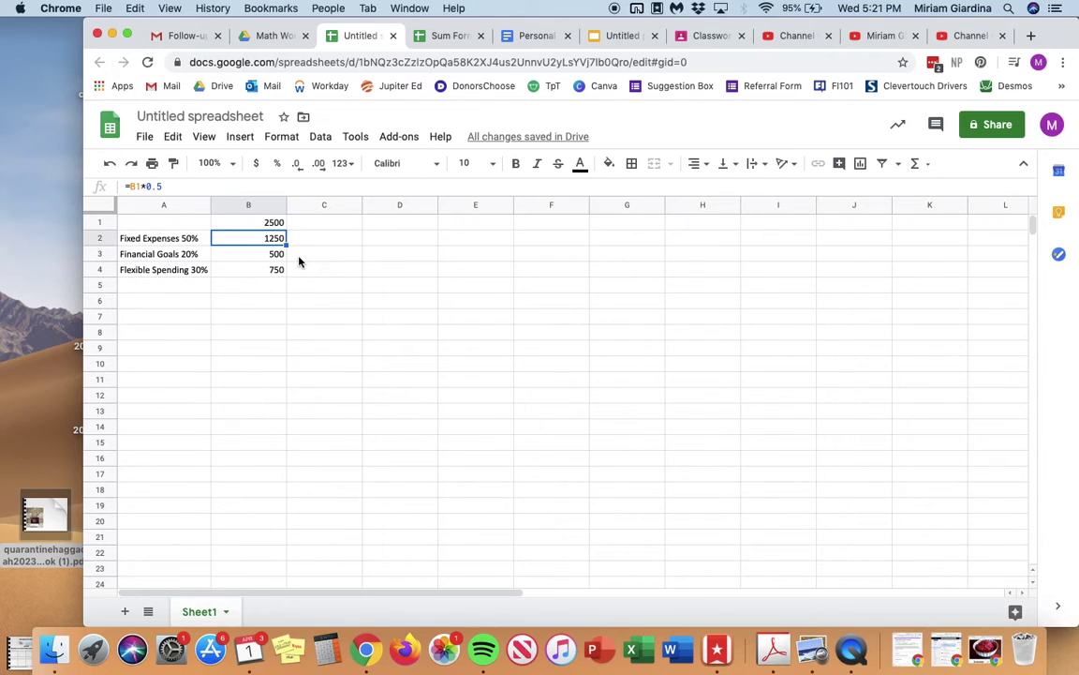
key("Down")
key("Down")
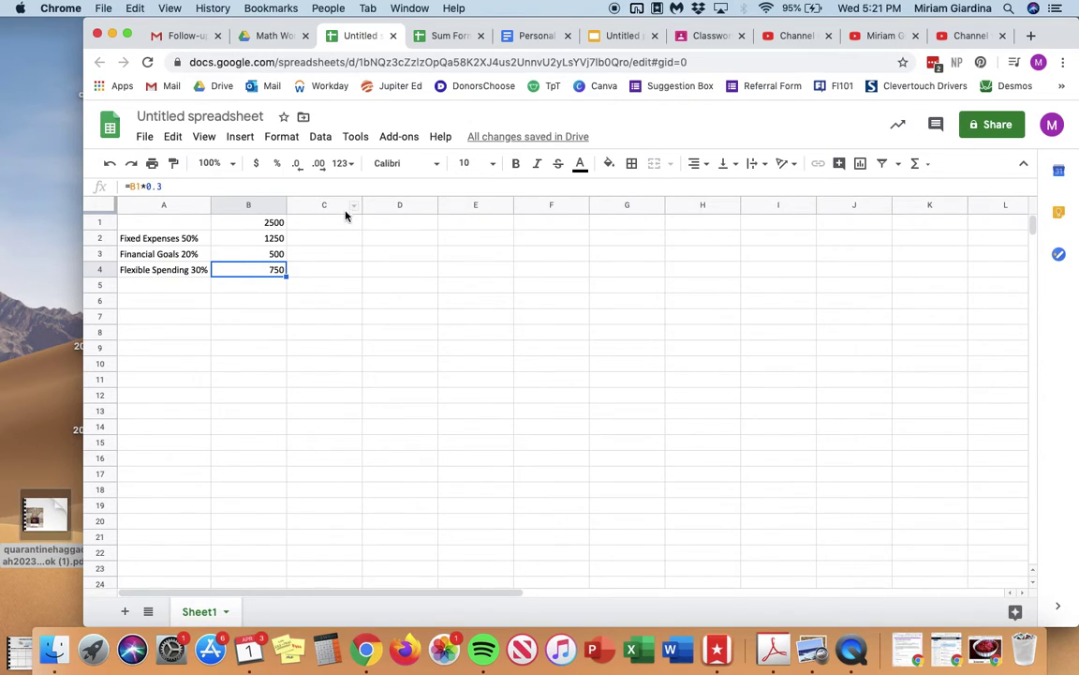
- Enter 2500 in cell D1 as the total for a second budget column
left_click(392, 225)
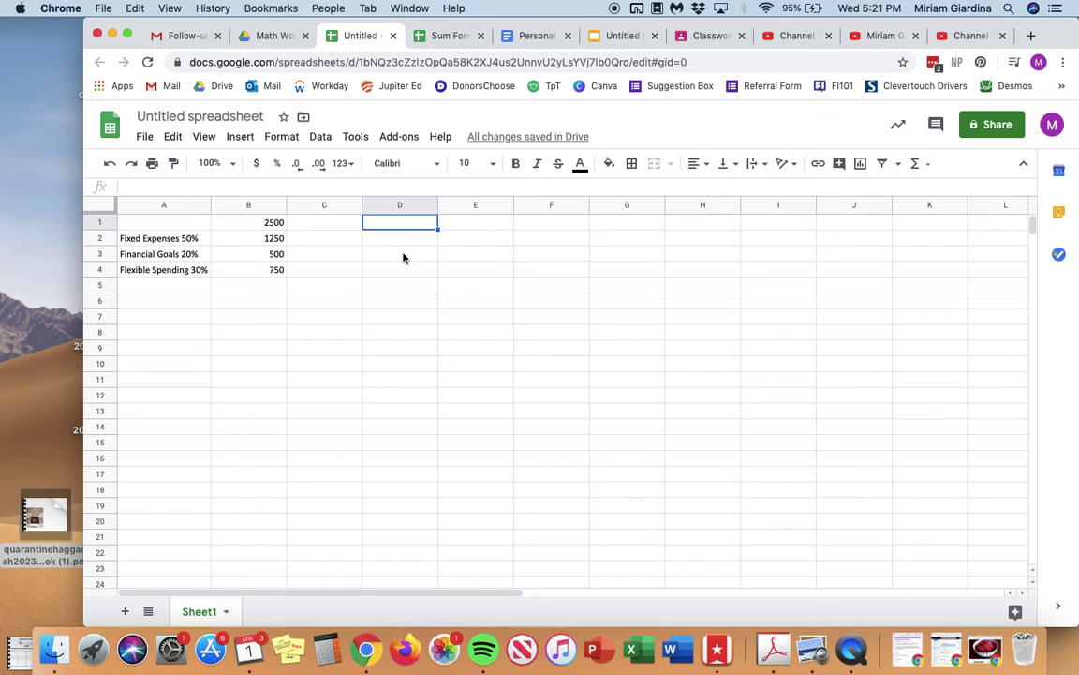
type("2500")
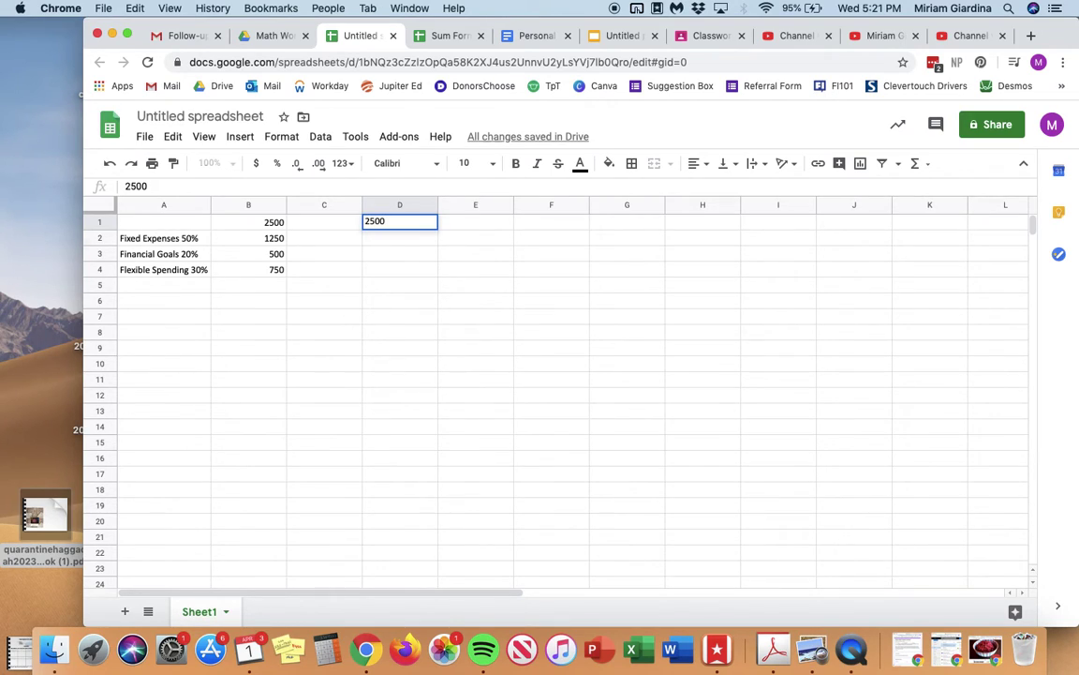
key("Return")
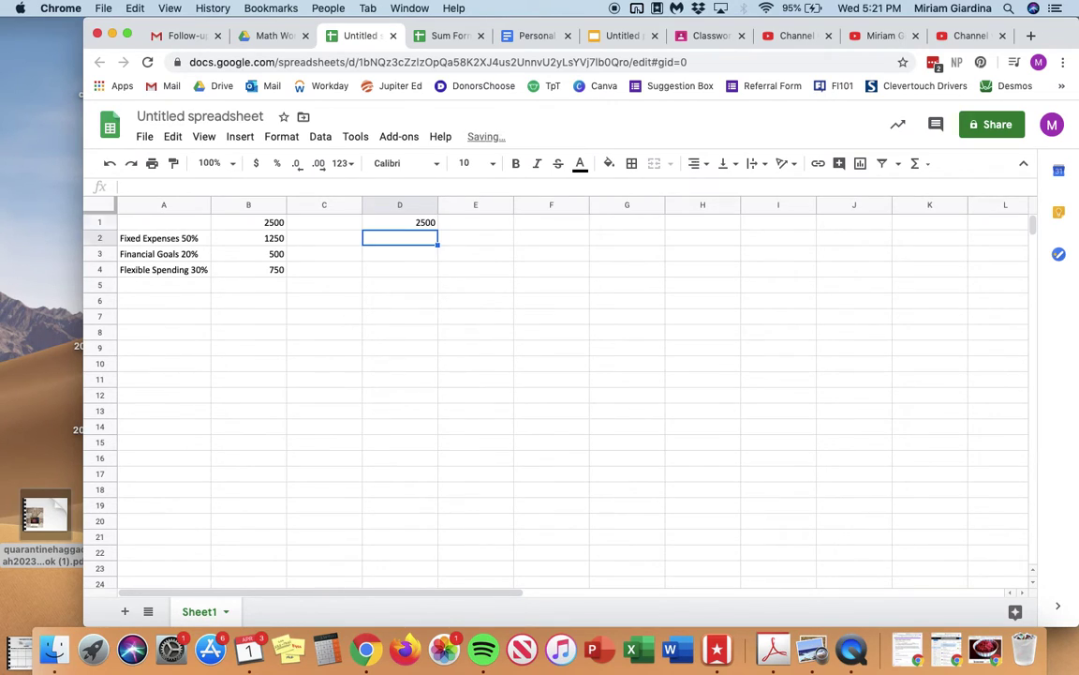
key("Left")
key("Left")
key("Left")
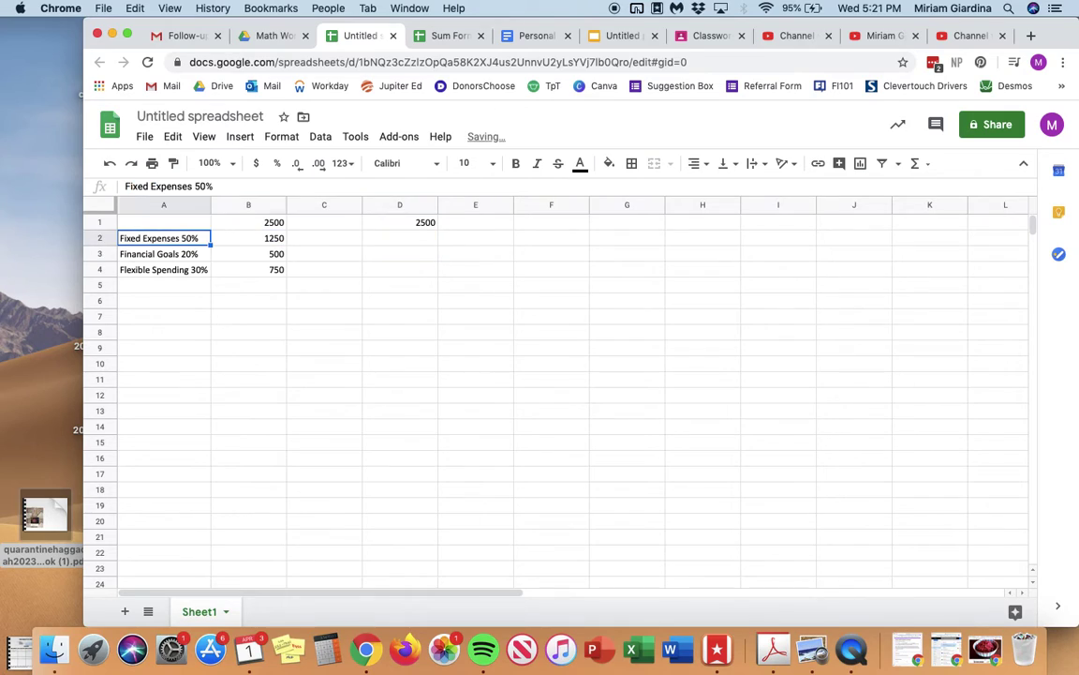
key("Right")
key("Down")
key("Down")
key("Up")
key("Up")
key("Right")
key("Right")
key("Left")
key("Left")
key("Down")
key("Down")
key("Up")
key("Up")
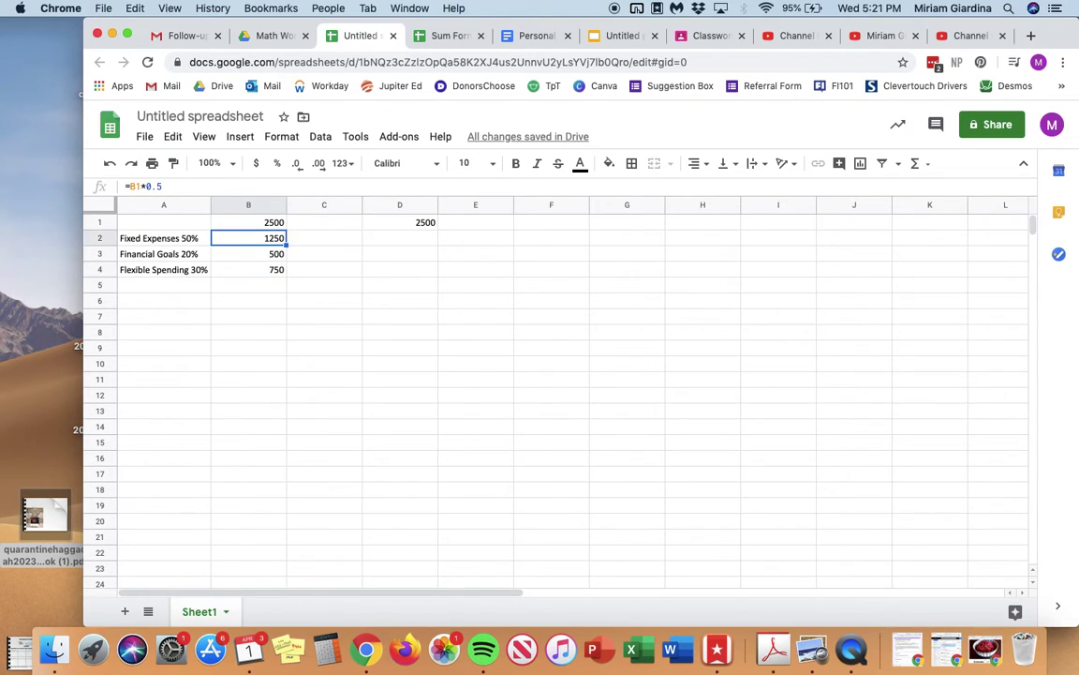
- Enter 1325 in D2 as the fixed expenses amount of the second budget column
key("Right")
key("Right")
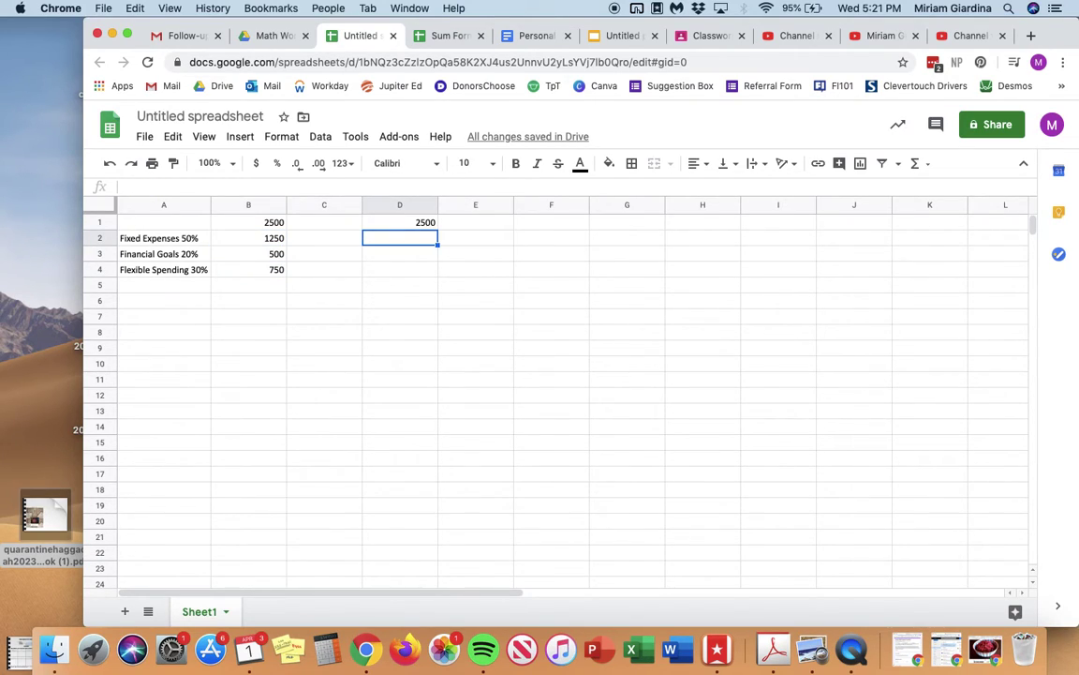
type("1325")
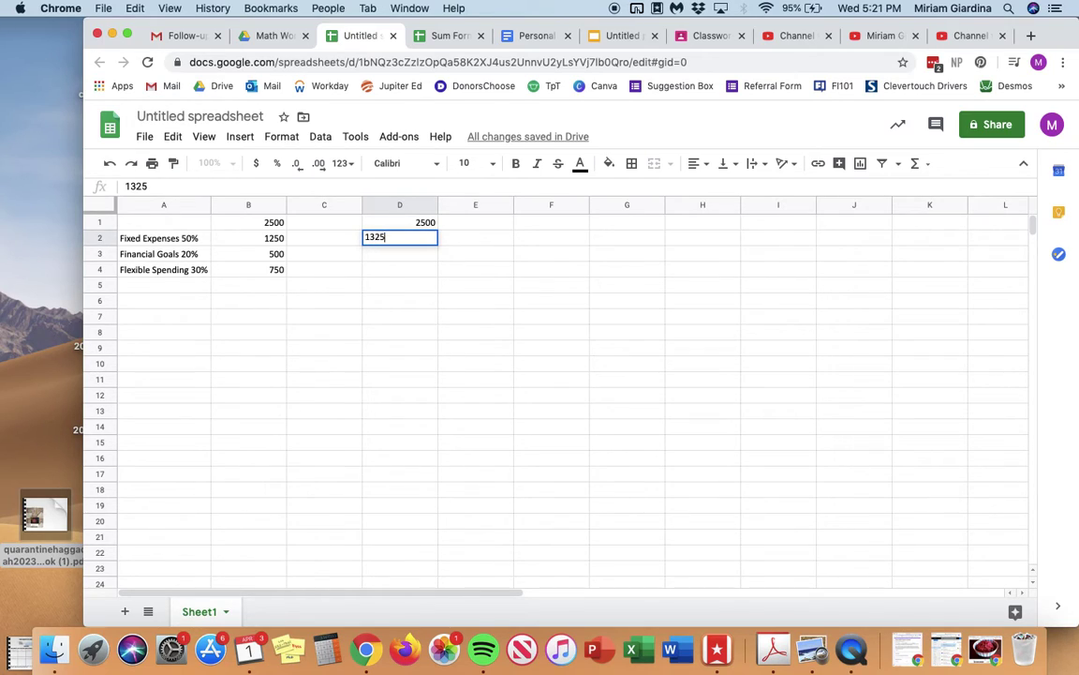
key("Return")
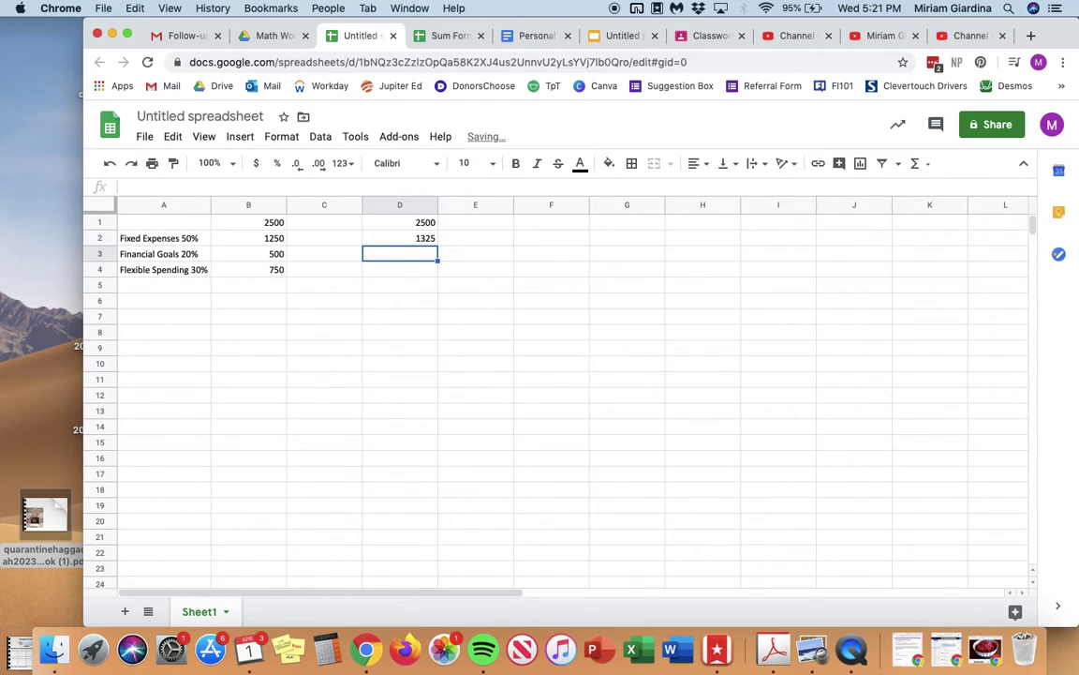
- Enter 566 in D4 as the flexible spending amount of the second budget column
key("Up")
key("Down")
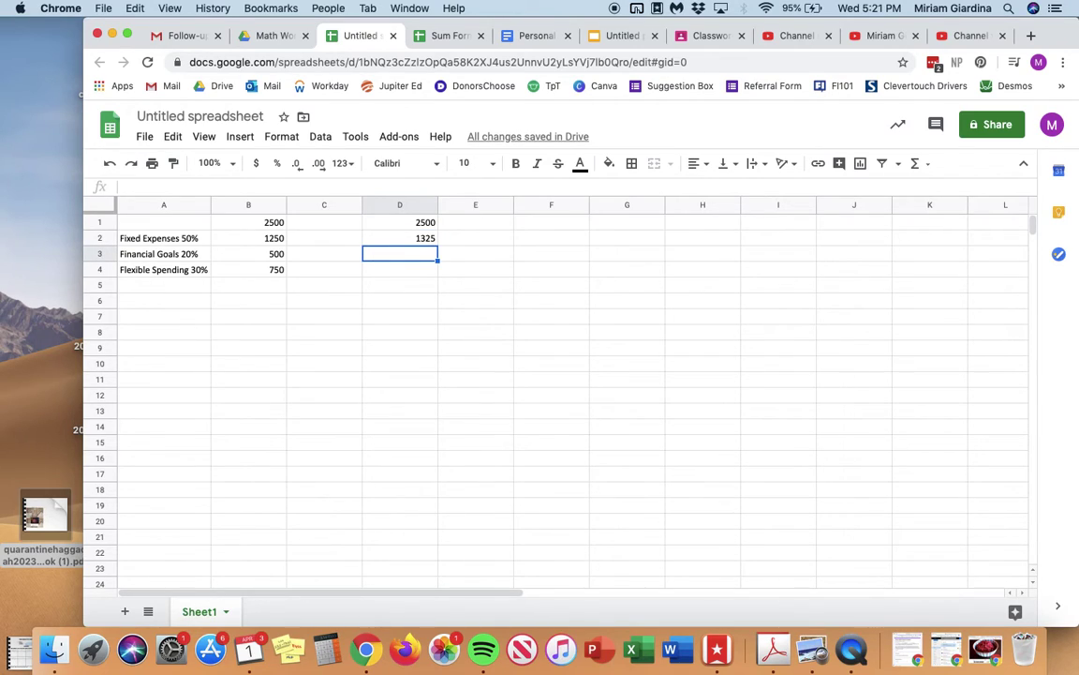
key("Down")
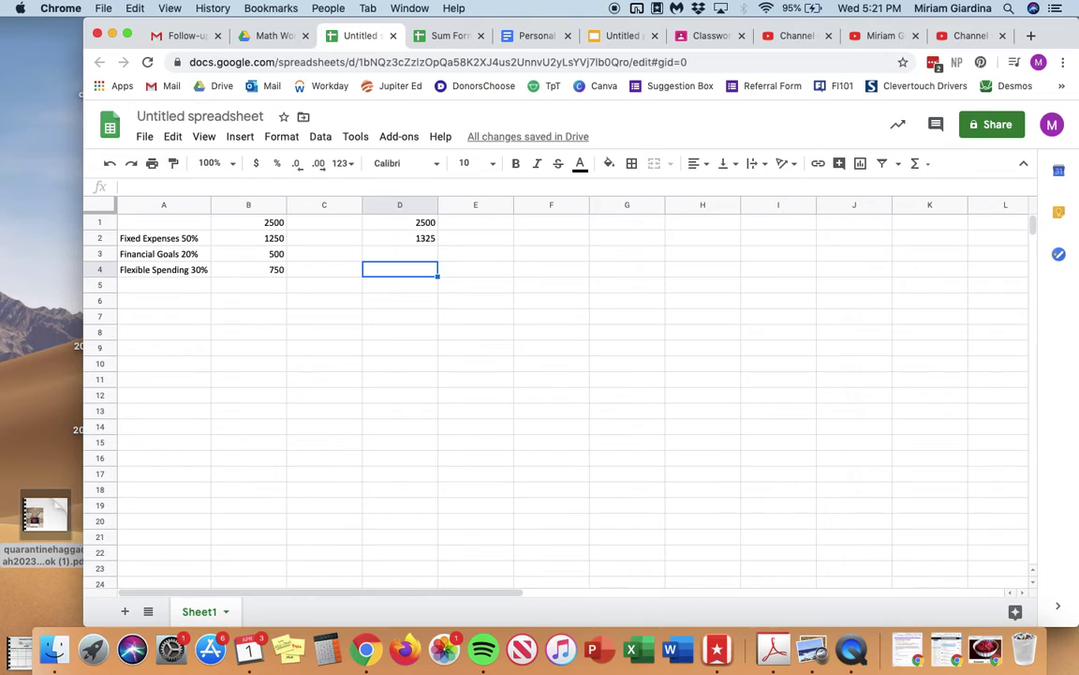
type("566")
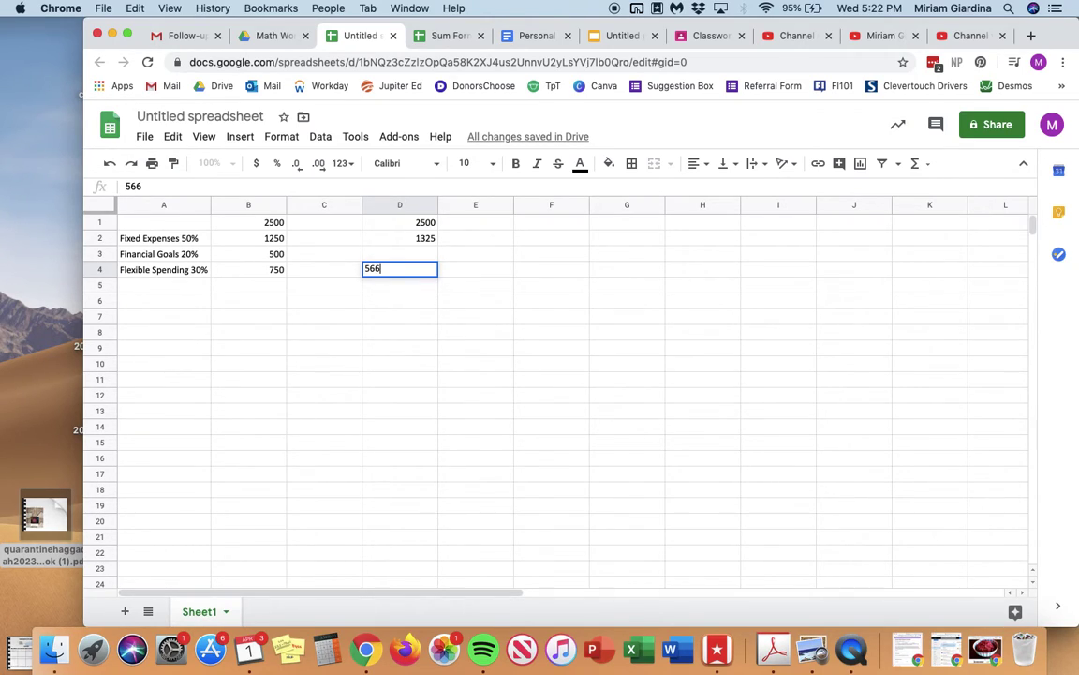
key("Up")
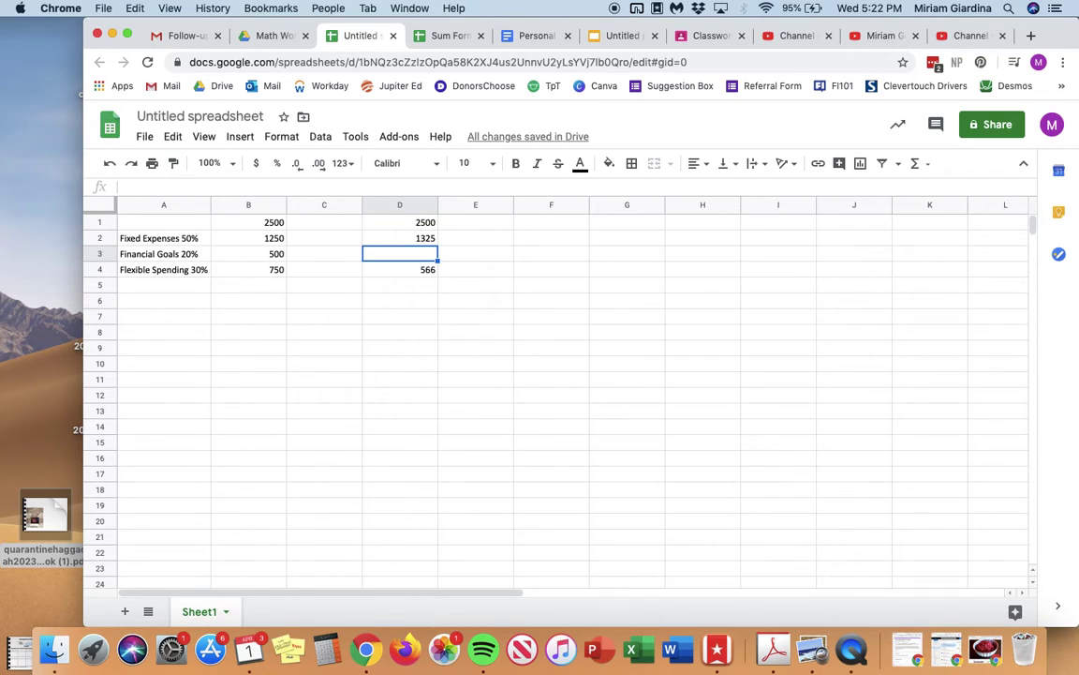
- Enter the formula =D1-D2-D4 in D3 to calculate the amount left for financial goals
type("=")
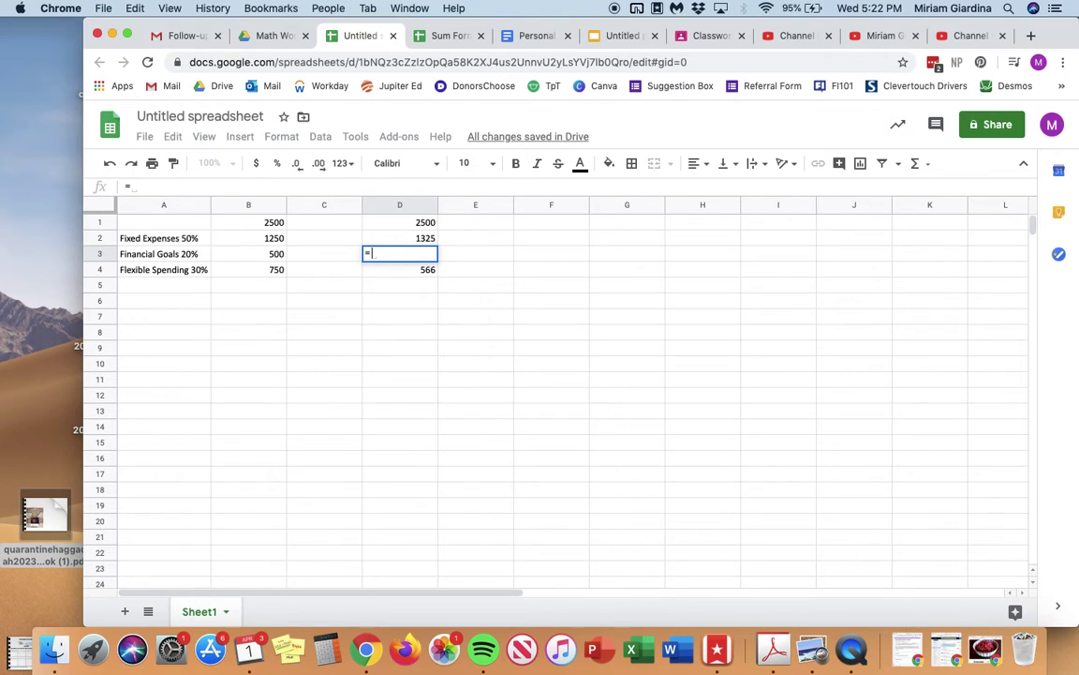
left_click(425, 225)
type("-")
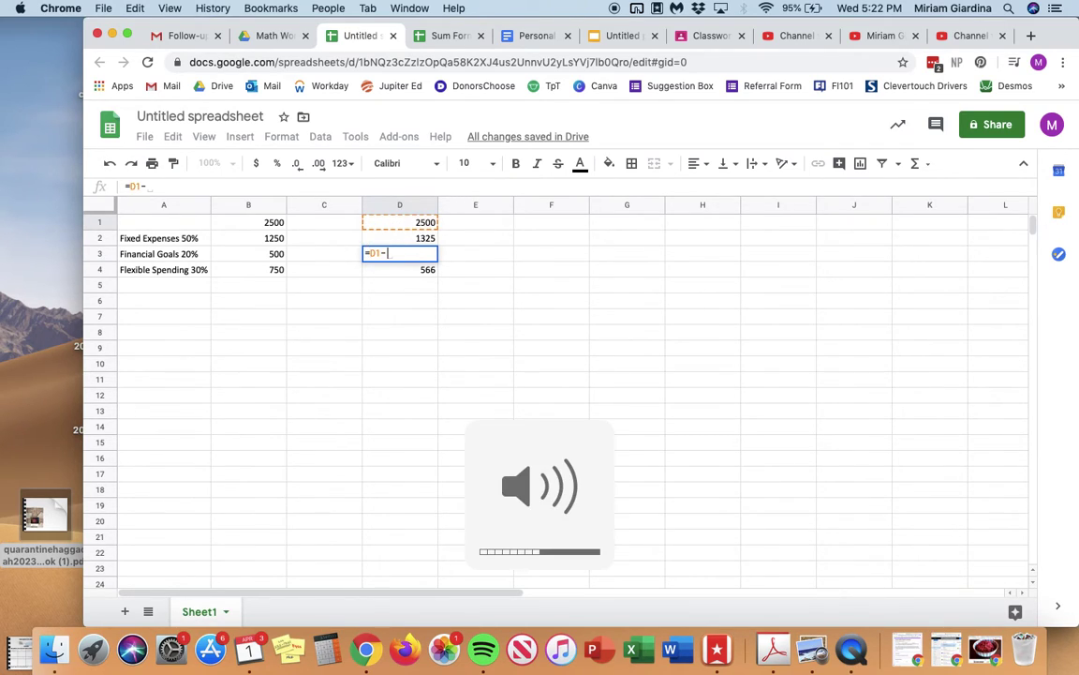
left_click(423, 240)
type("-")
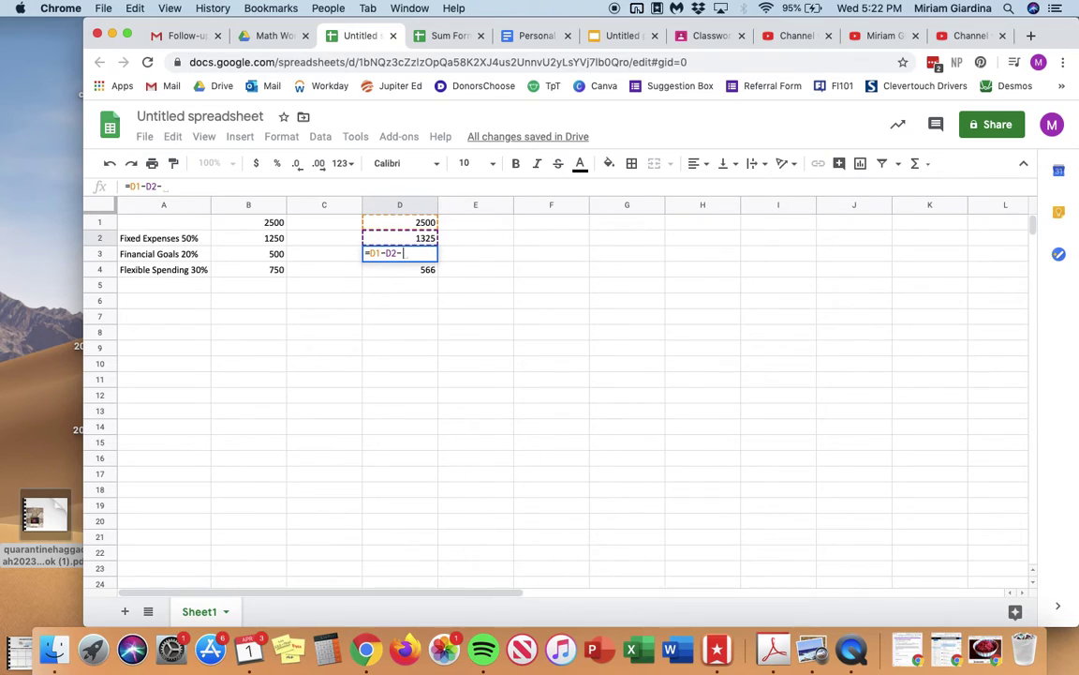
left_click(423, 272)
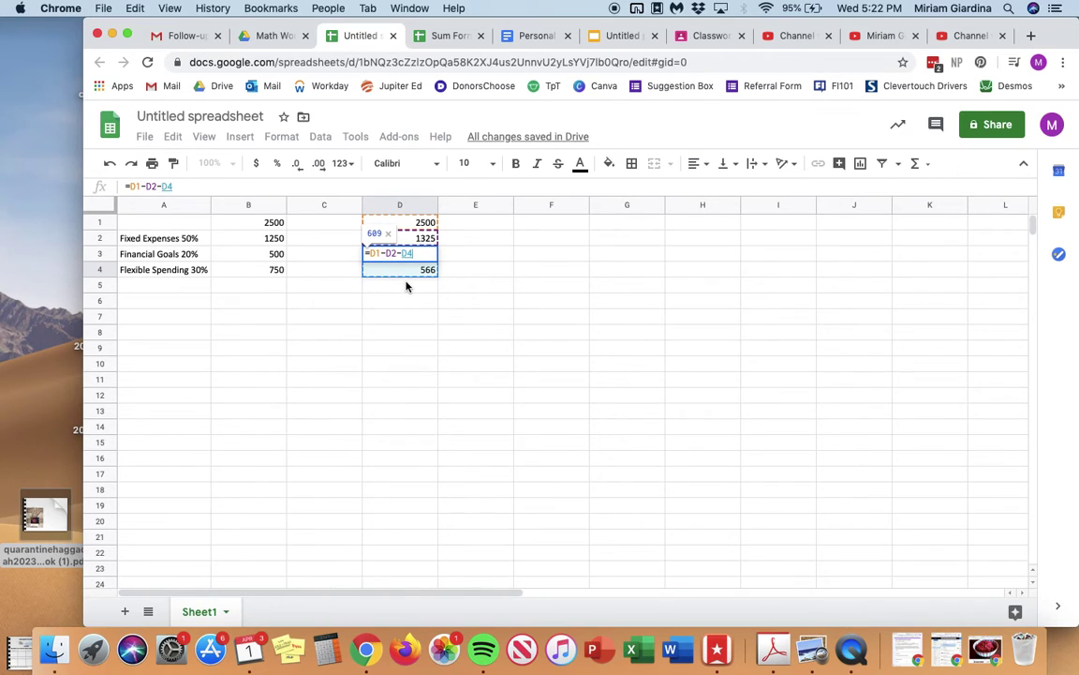
key("Return")
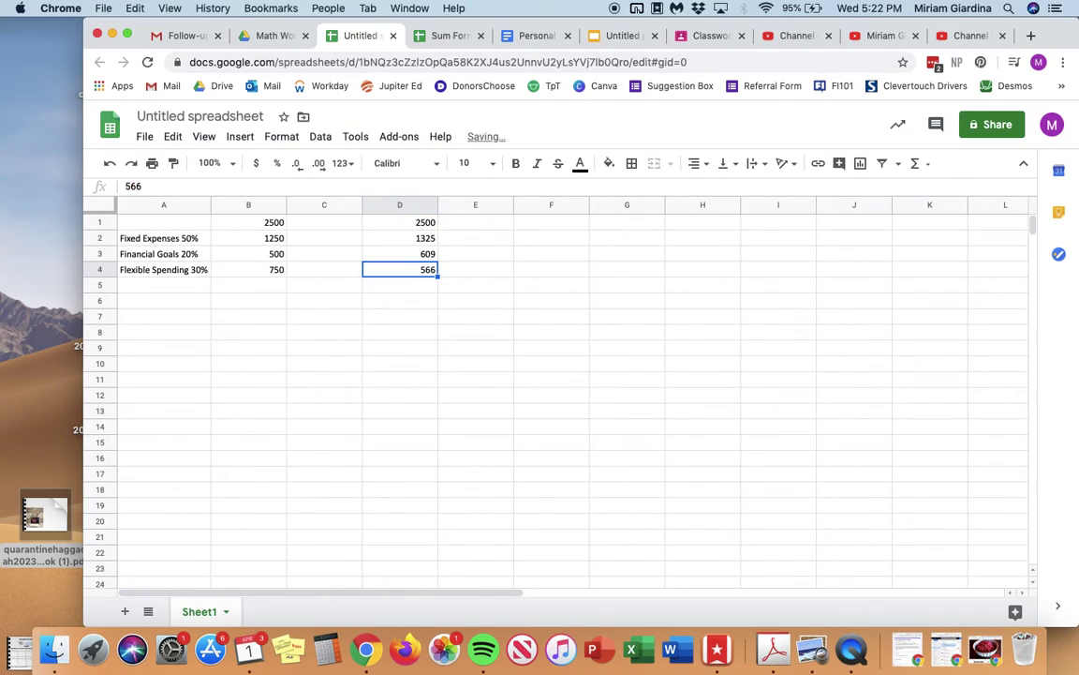
key("Up")
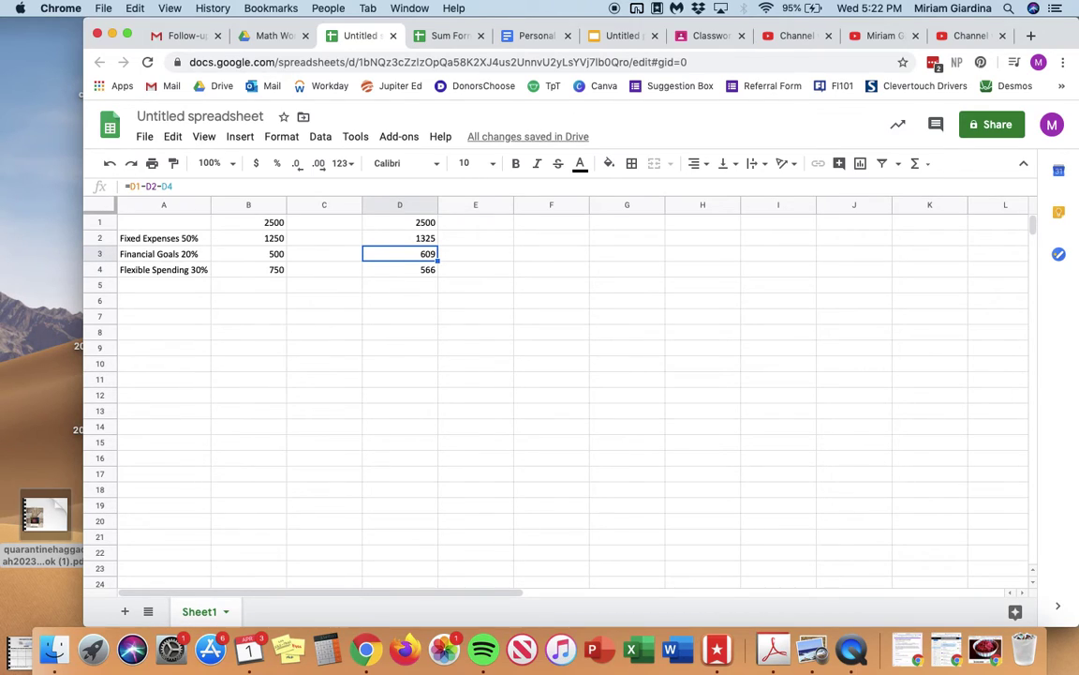
- Enter the formula =D2/D1 in E2 to calculate the fixed expenses' share of the total
left_click(451, 242)
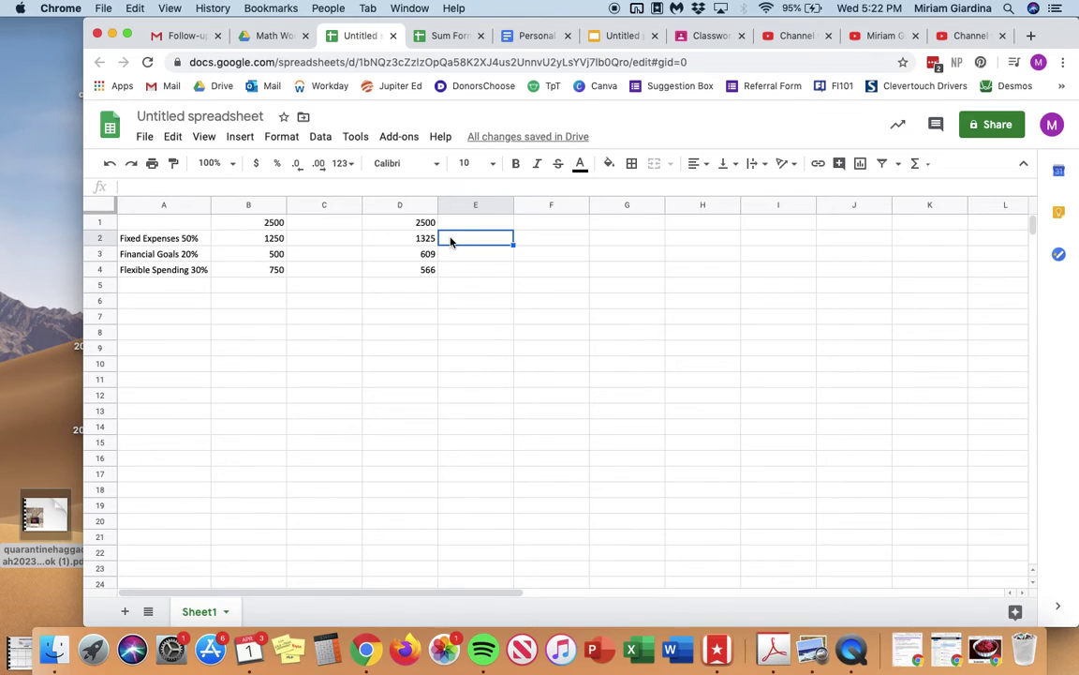
type("=")
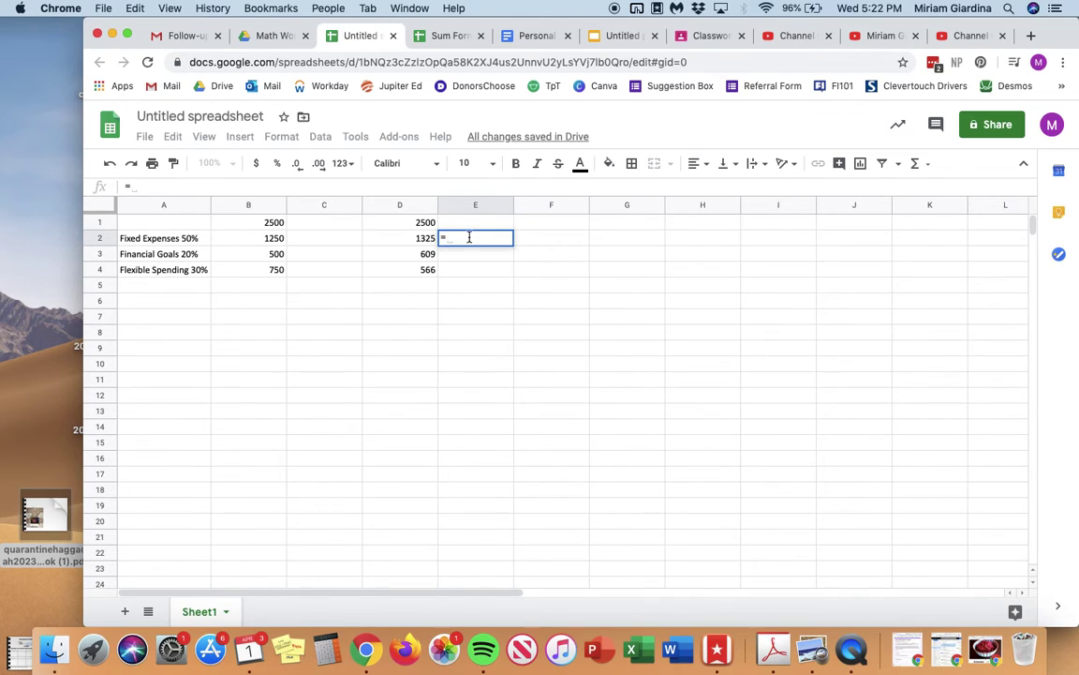
left_click(408, 243)
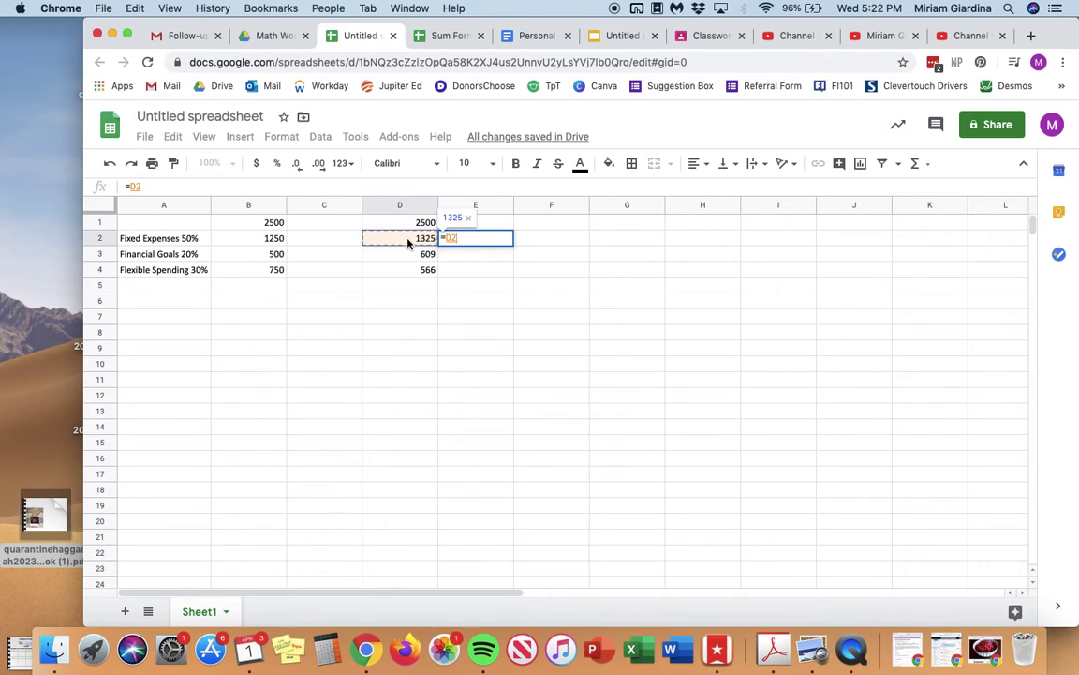
type("/")
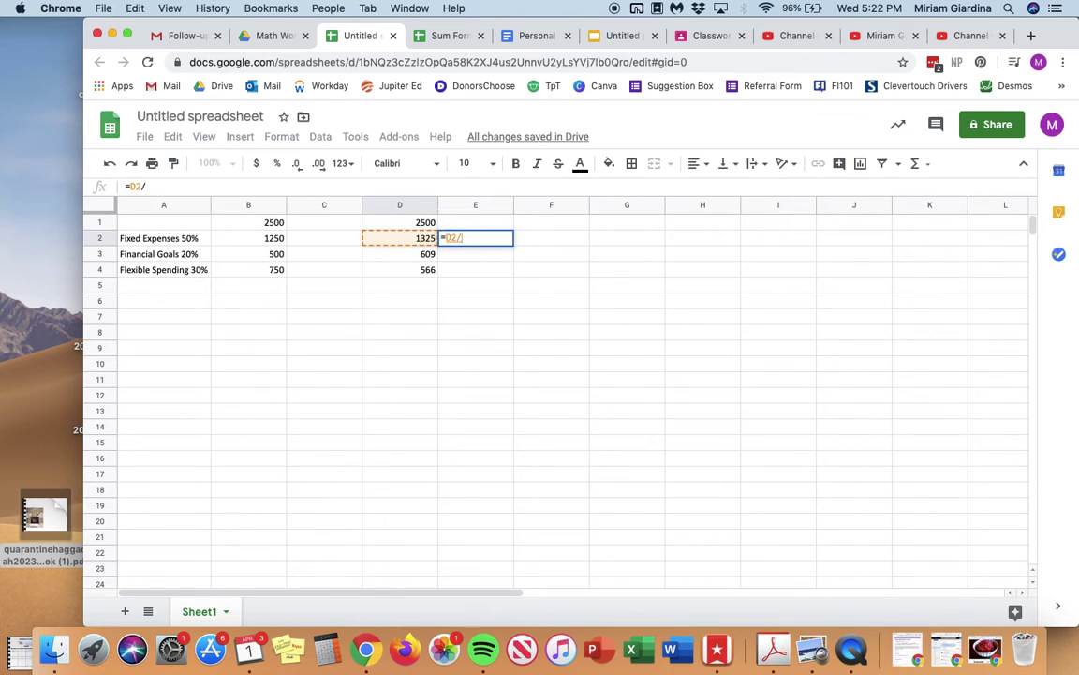
left_click(415, 226)
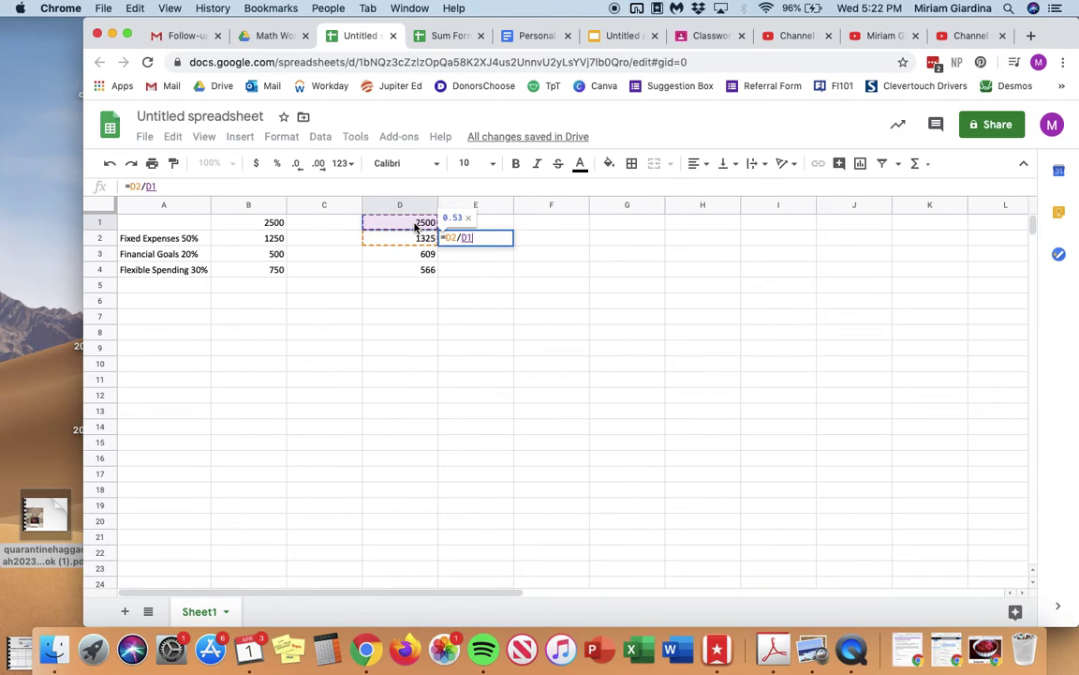
key("Return")
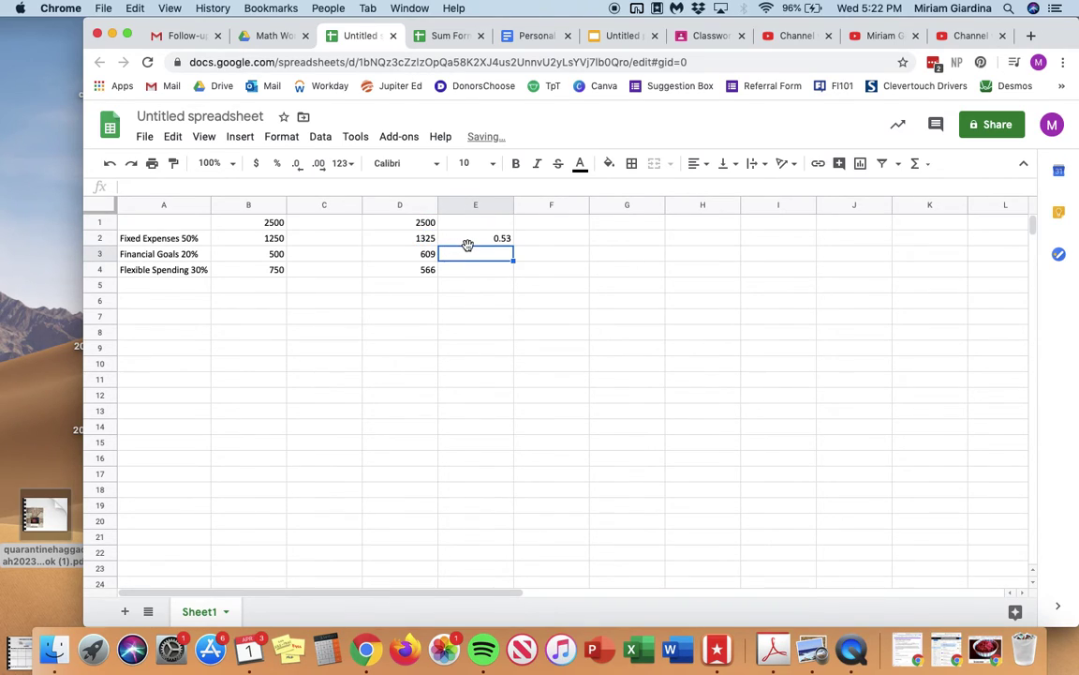
- Enter the formula =D3/D1 in E3 to calculate the financial goals' share of the total
type("=")
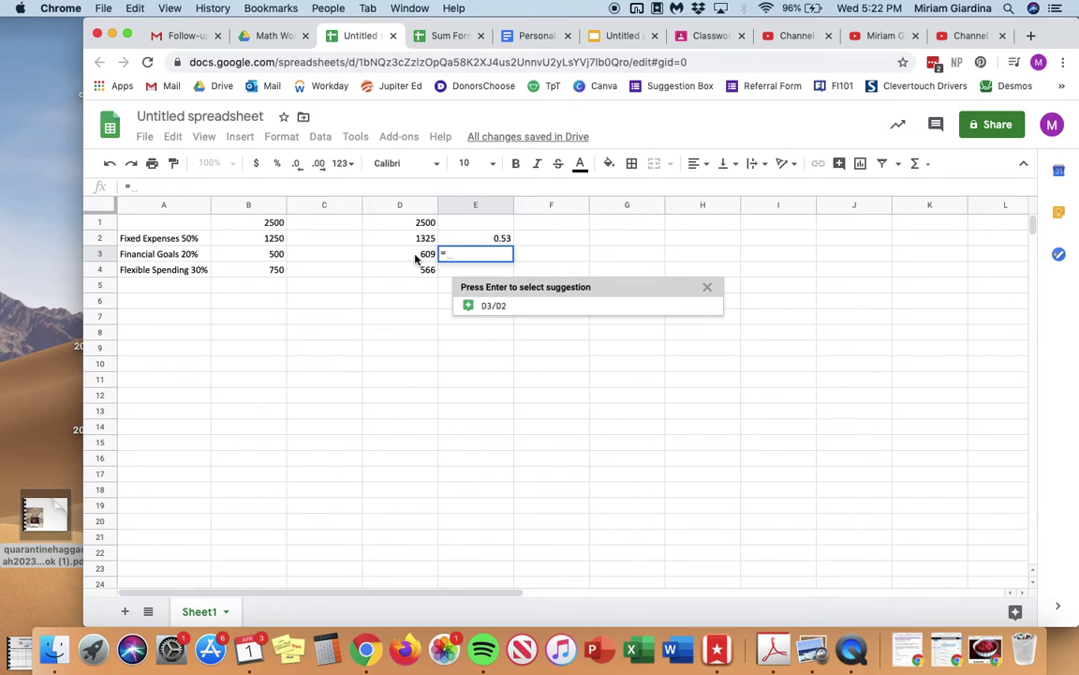
left_click(403, 254)
type("/")
left_click(405, 225)
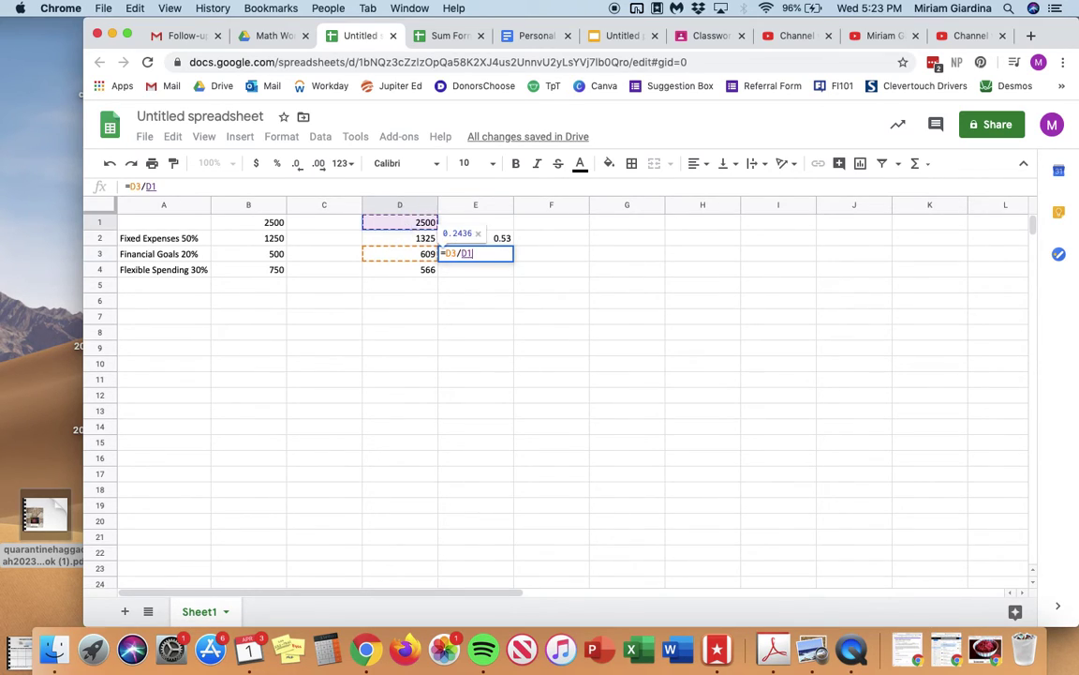
key("Return")
- Enter the formula =D4/D1 in E4 to calculate the flexible spending's share of the total
type("=")
left_click(423, 270)
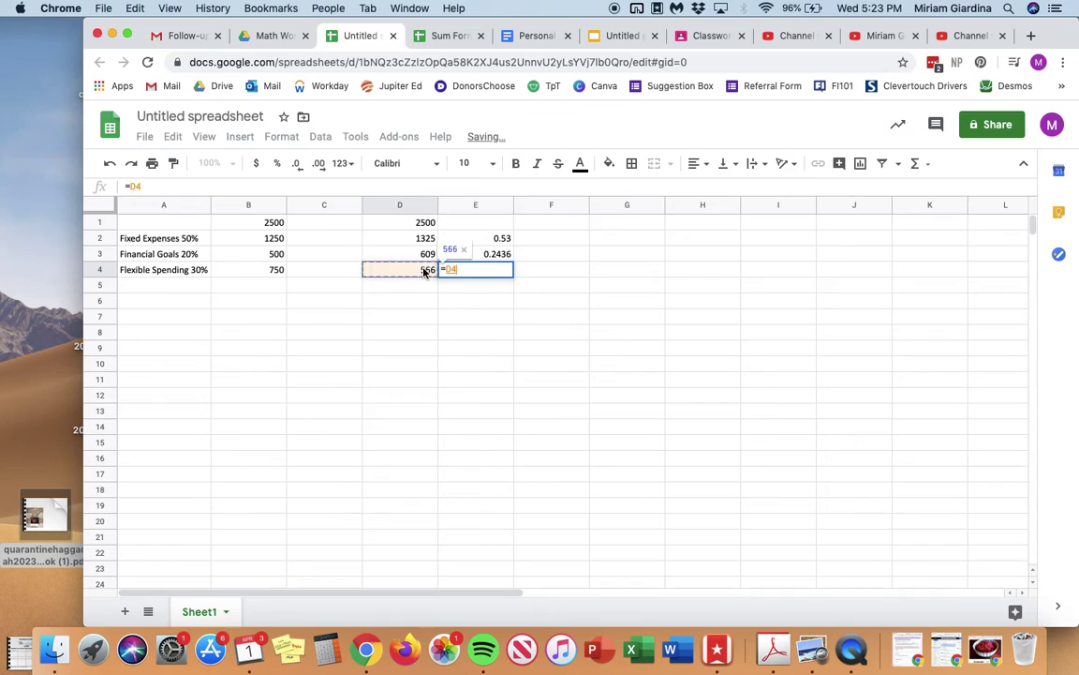
type("/")
left_click(418, 225)
key("Return")
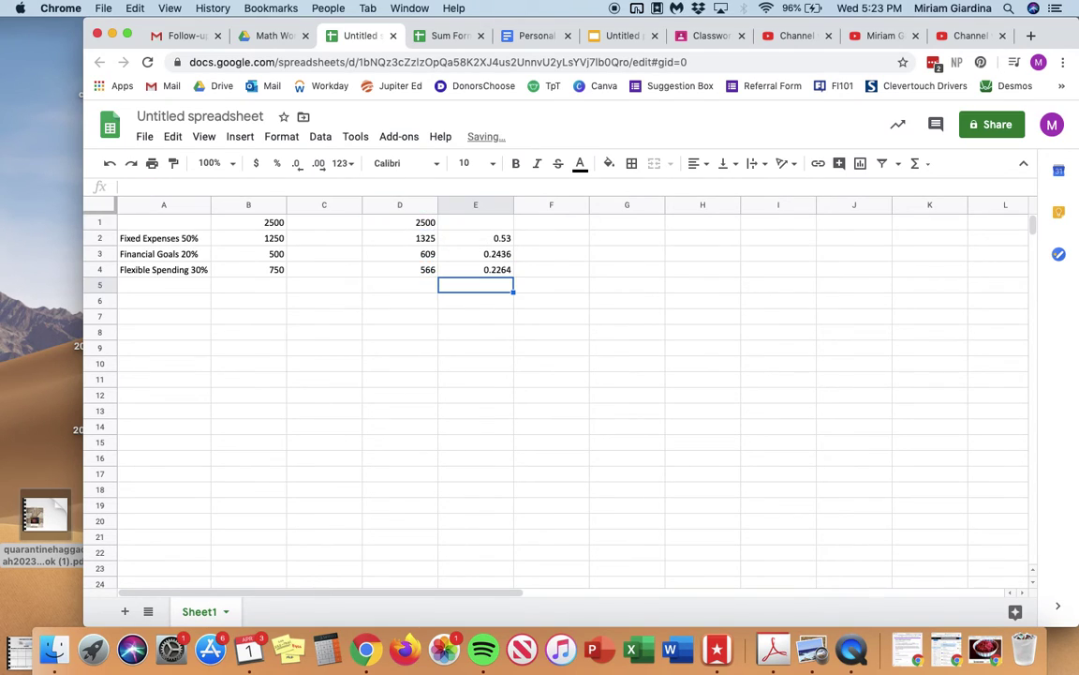
- Format the calculated shares in E2 through E4 as Percent
left_click_drag(495, 244, 495, 275)
left_click(593, 301)
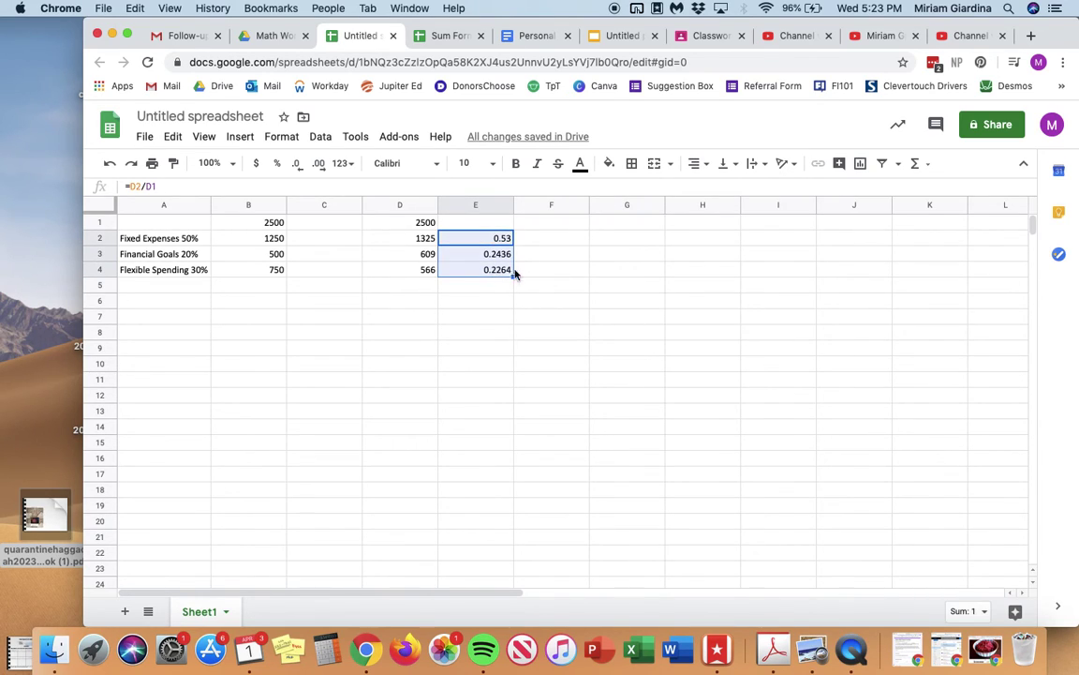
left_click(281, 137)
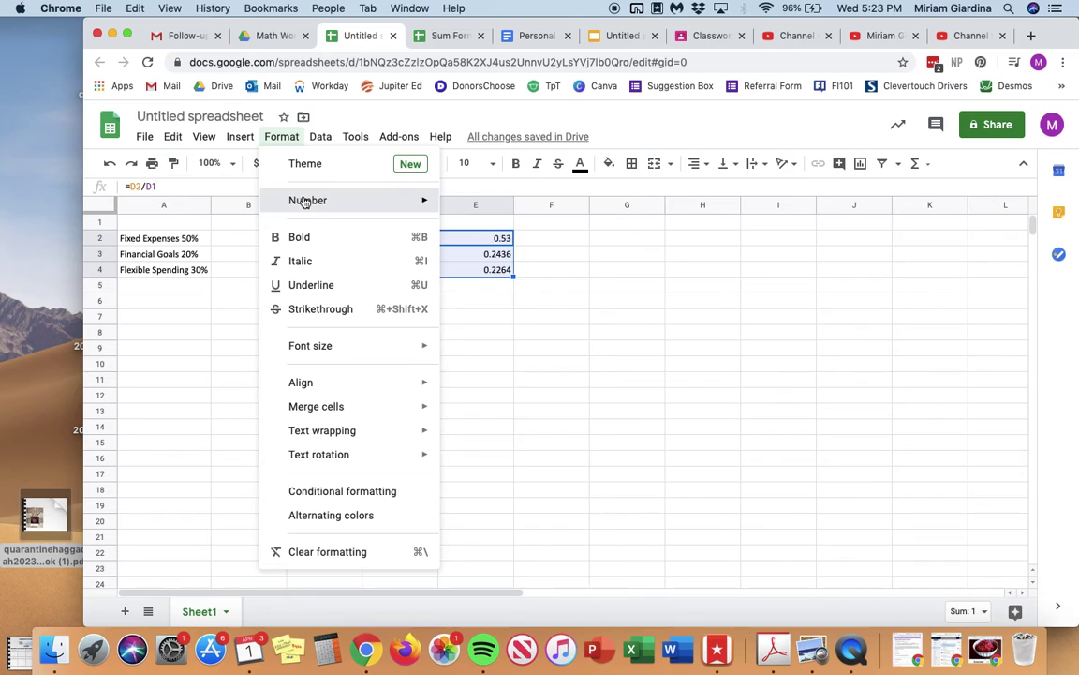
mouse_move(304, 202)
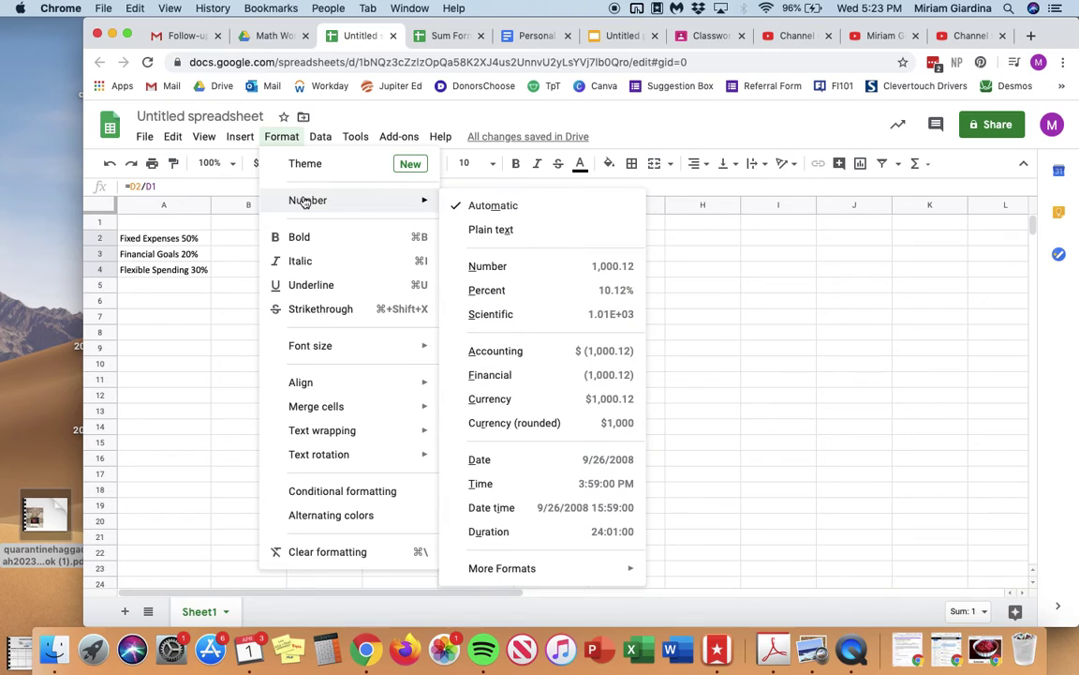
left_click(549, 289)
left_click(551, 288)
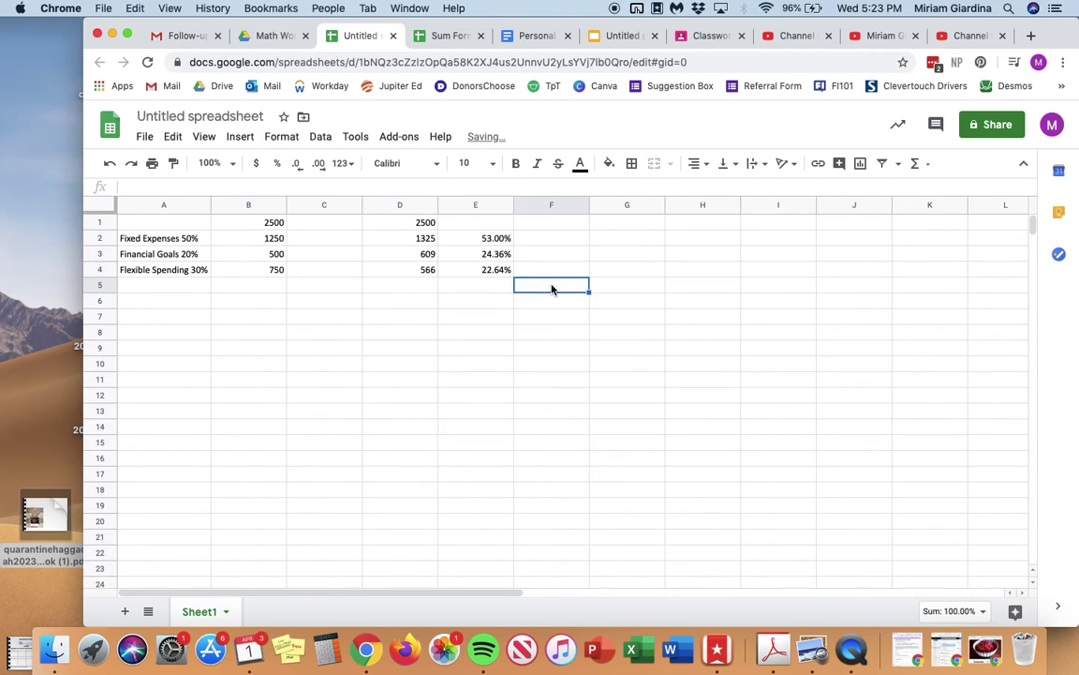
- Compare the flexible spending and financial goals percentages in column E with the target percentages in column A
left_click(496, 272)
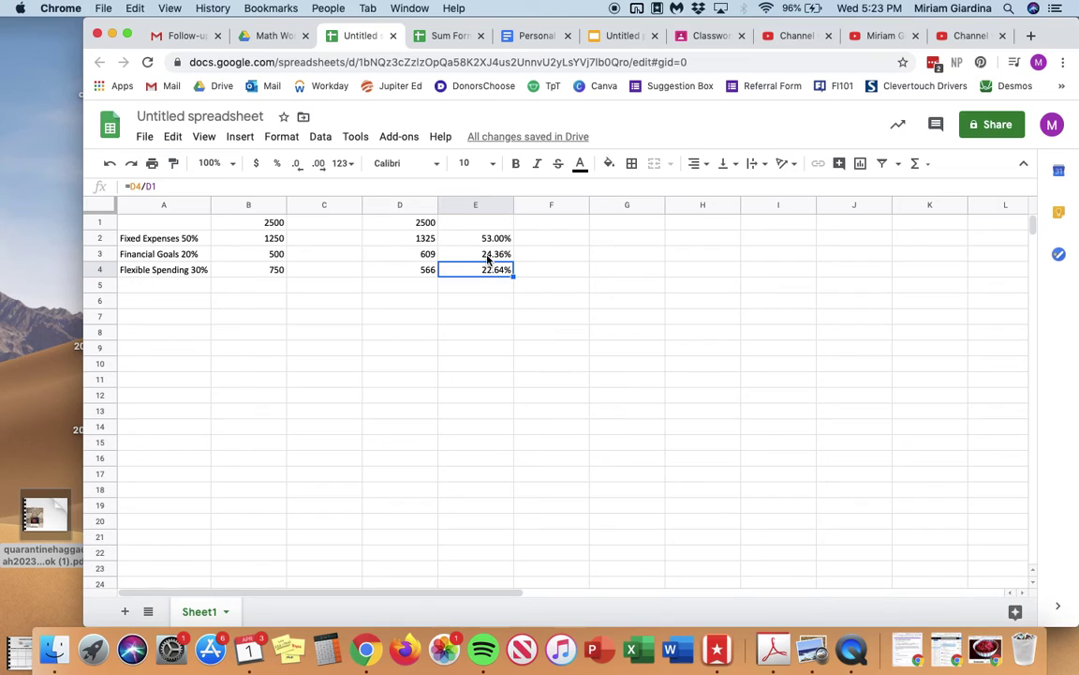
left_click(566, 284)
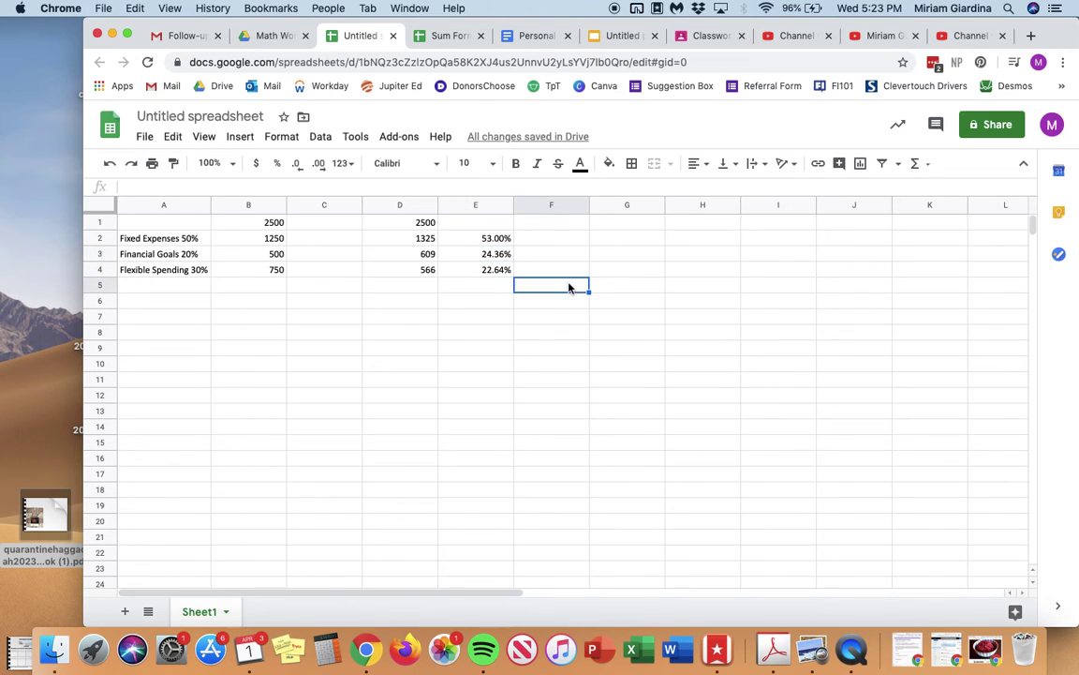
left_click(481, 274)
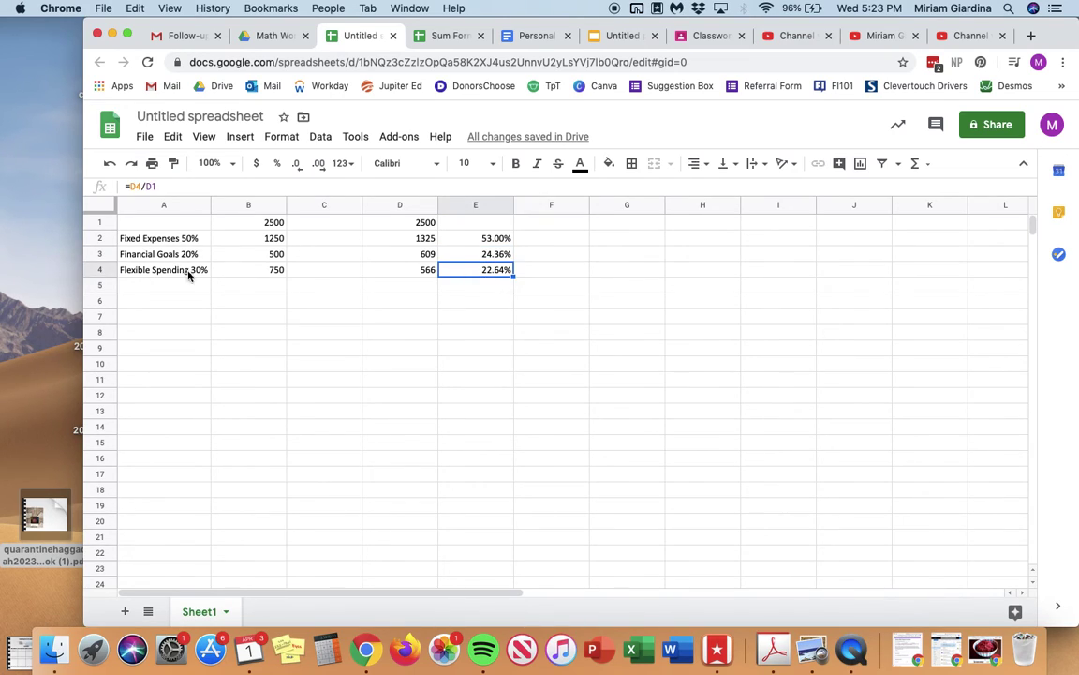
left_click(133, 273)
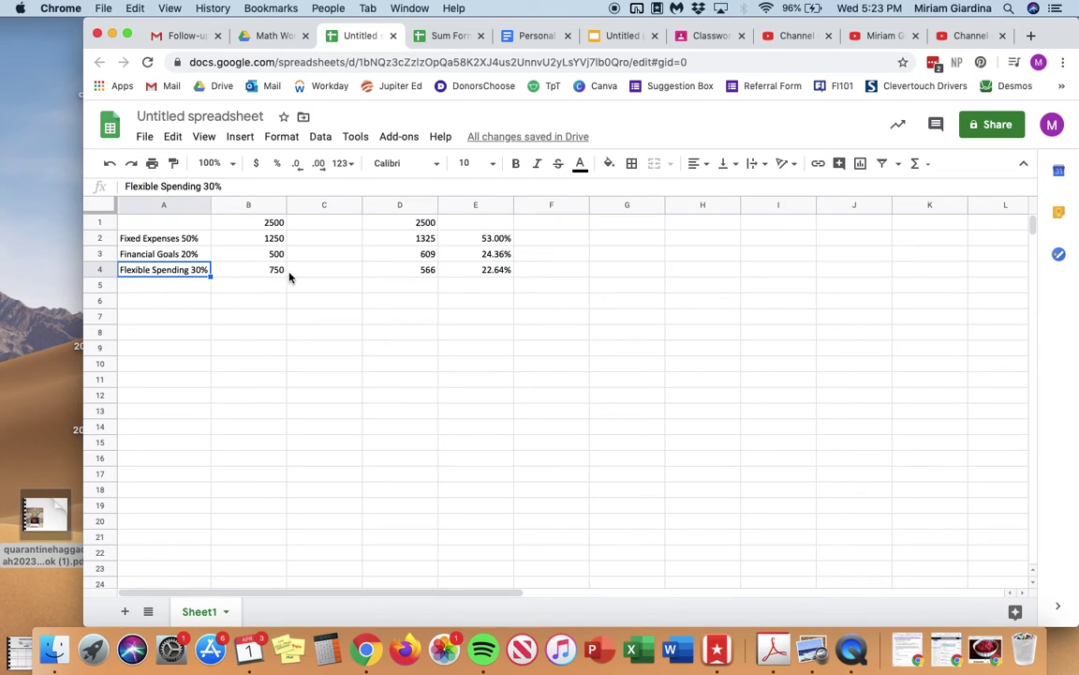
left_click(289, 274)
left_click(484, 255)
left_click(161, 253)
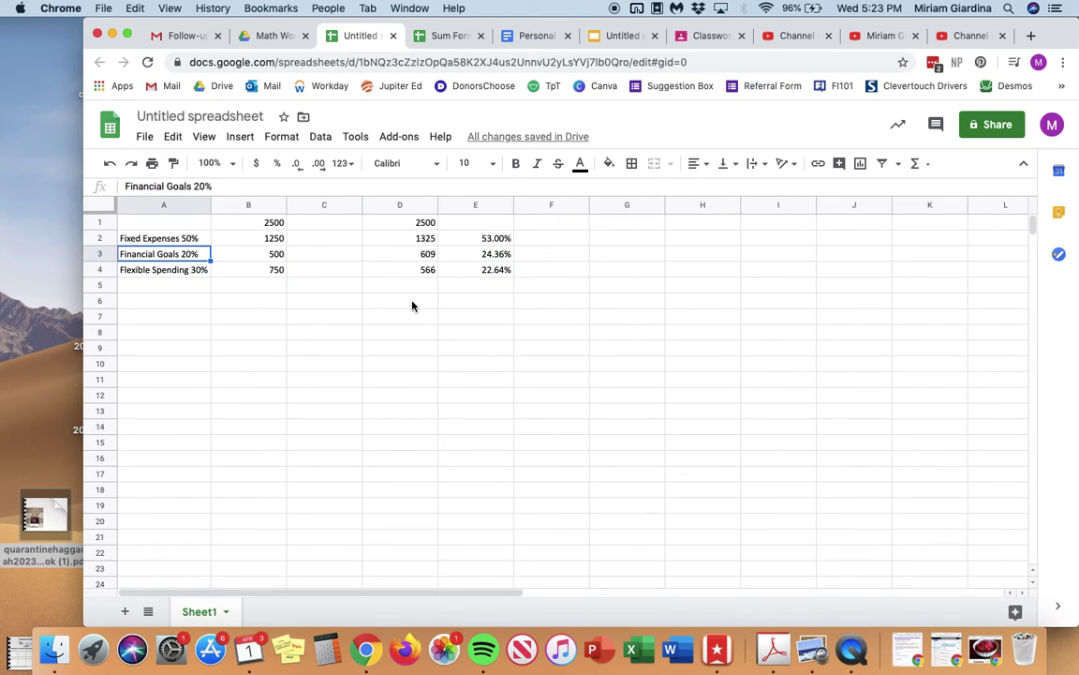
left_click(536, 321)
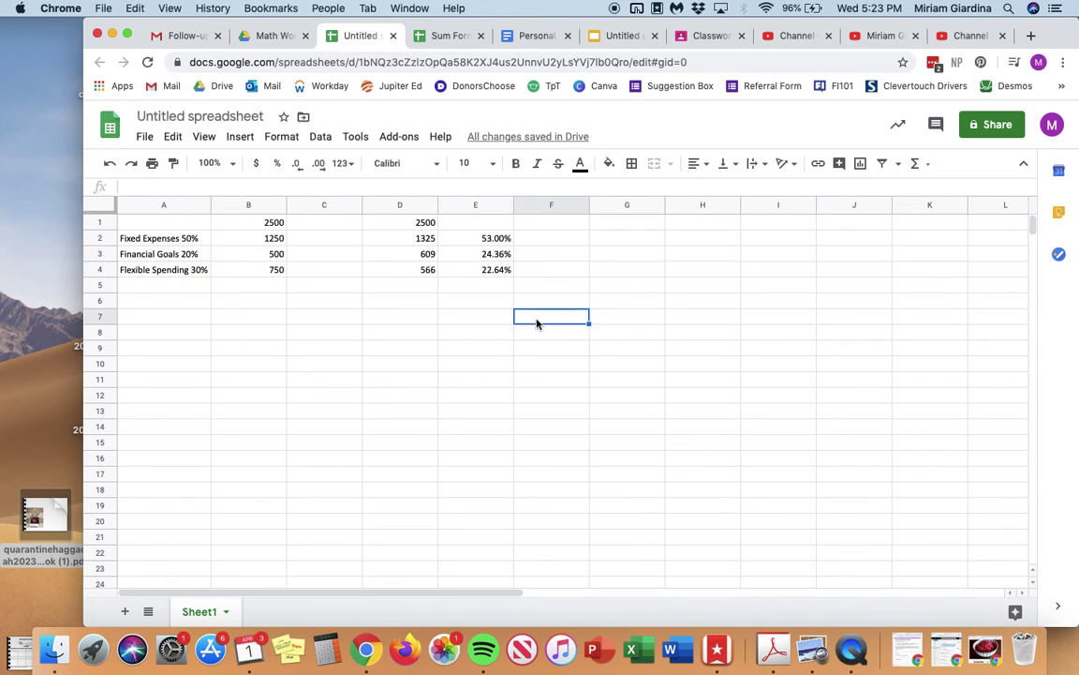
- Rename the spreadsheet as 50/20/30 Budget
left_click(182, 110)
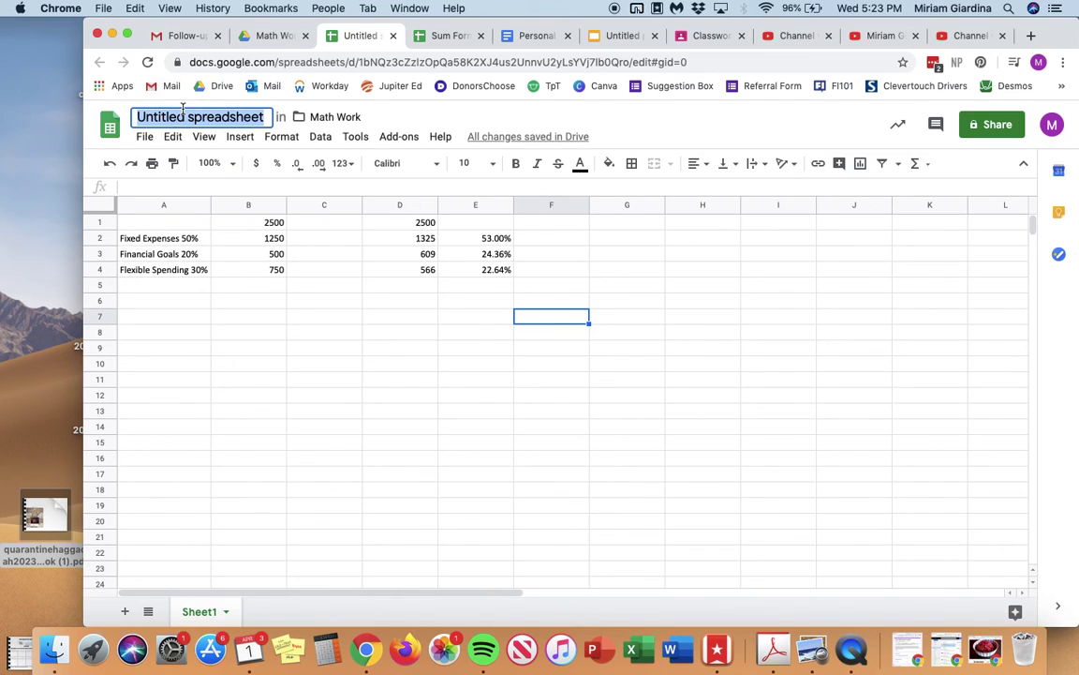
type("50.20")
key("BackSpace")
key("BackSpace")
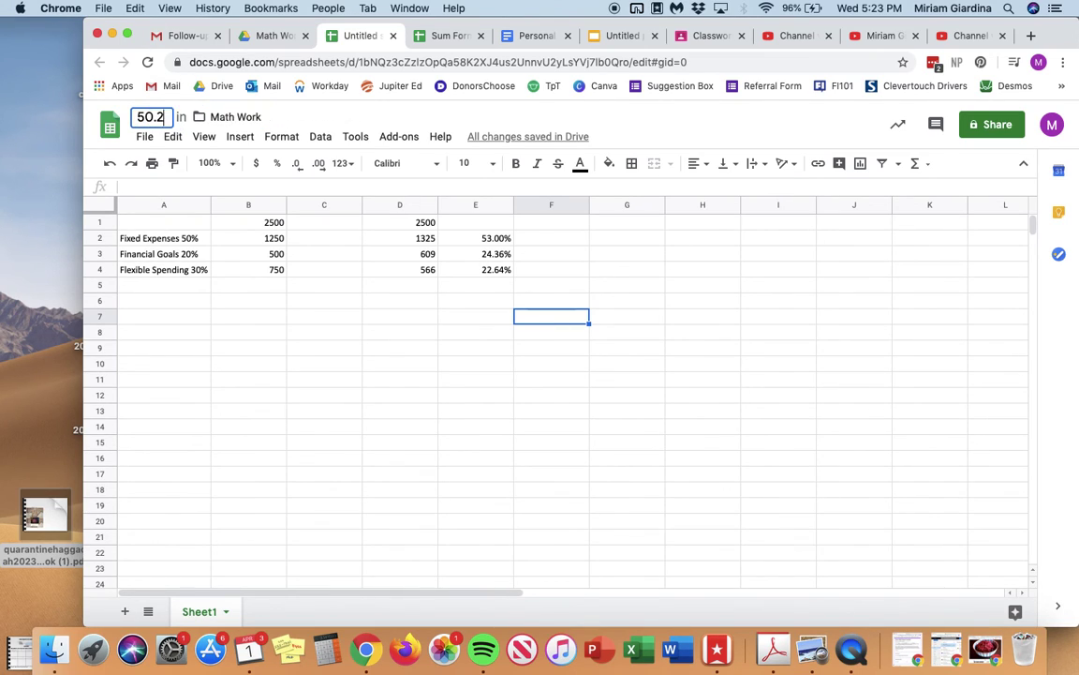
key("BackSpace")
type("/30/")
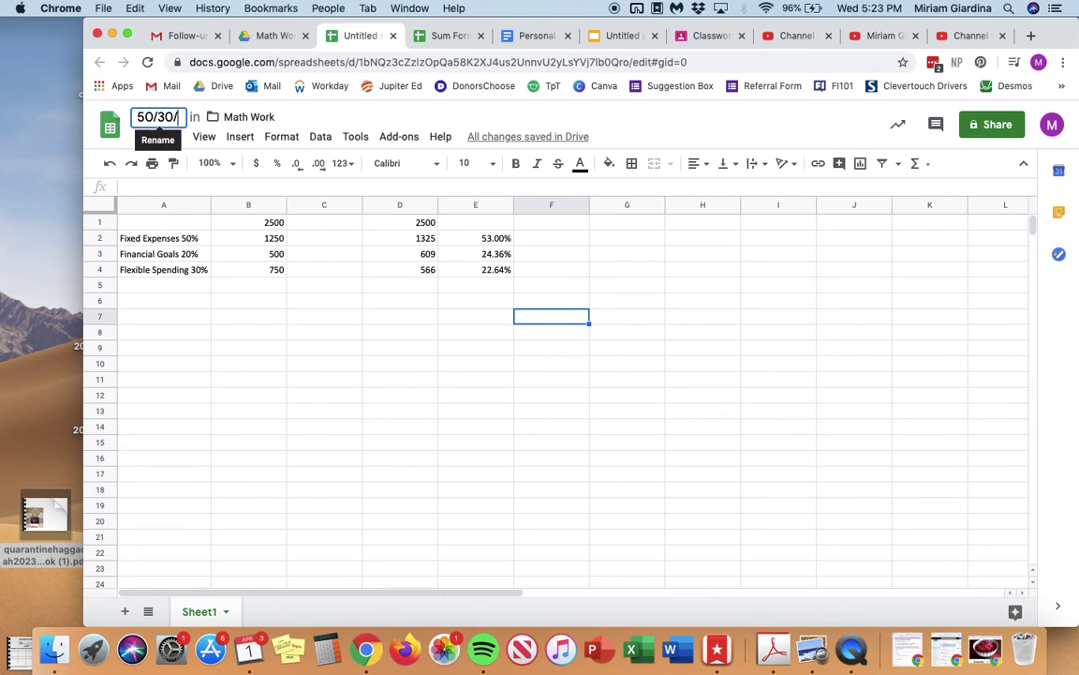
key("BackSpace")
key("BackSpace")
key("BackSpace")
type("20/30")
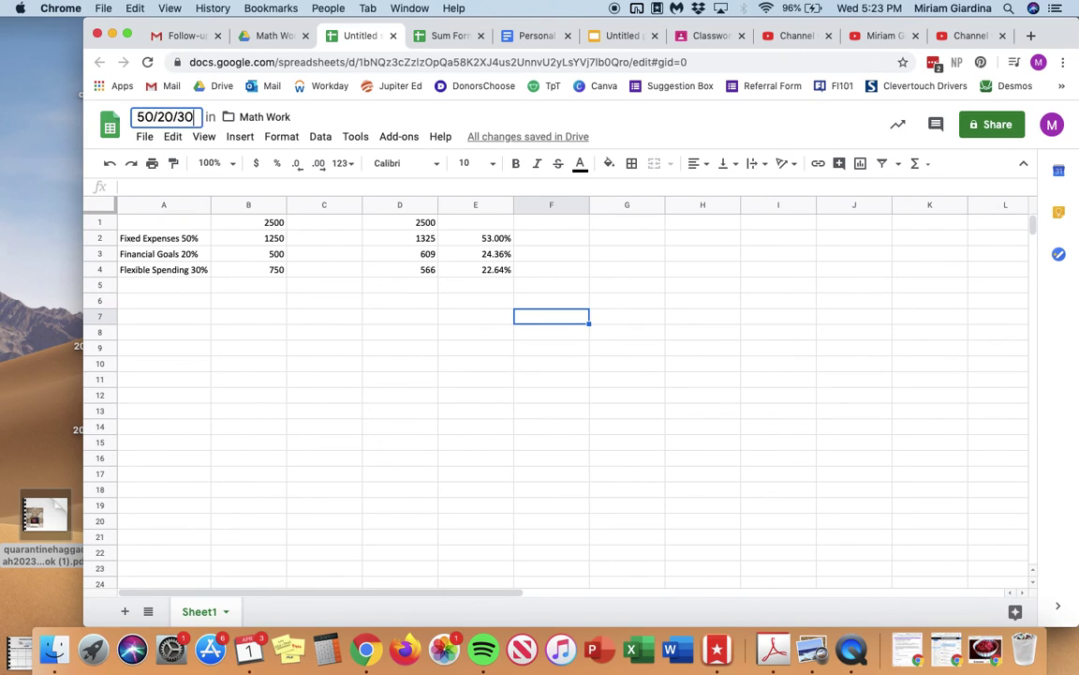
type(" Budget")
key("Return")
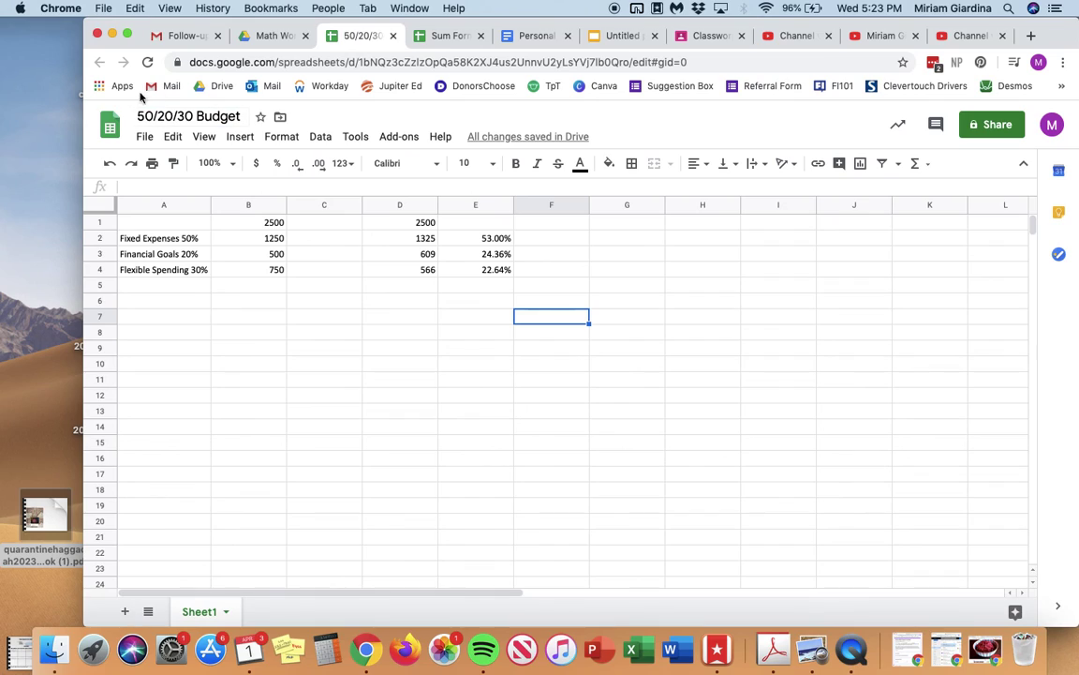
left_click(241, 221)
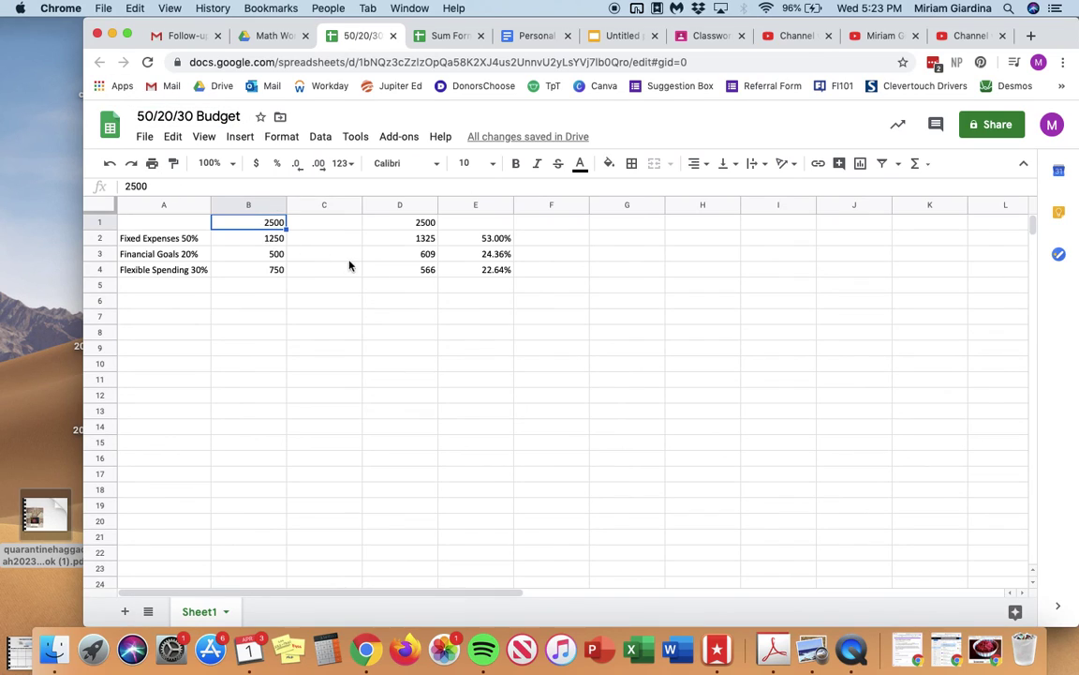
left_click(370, 318)
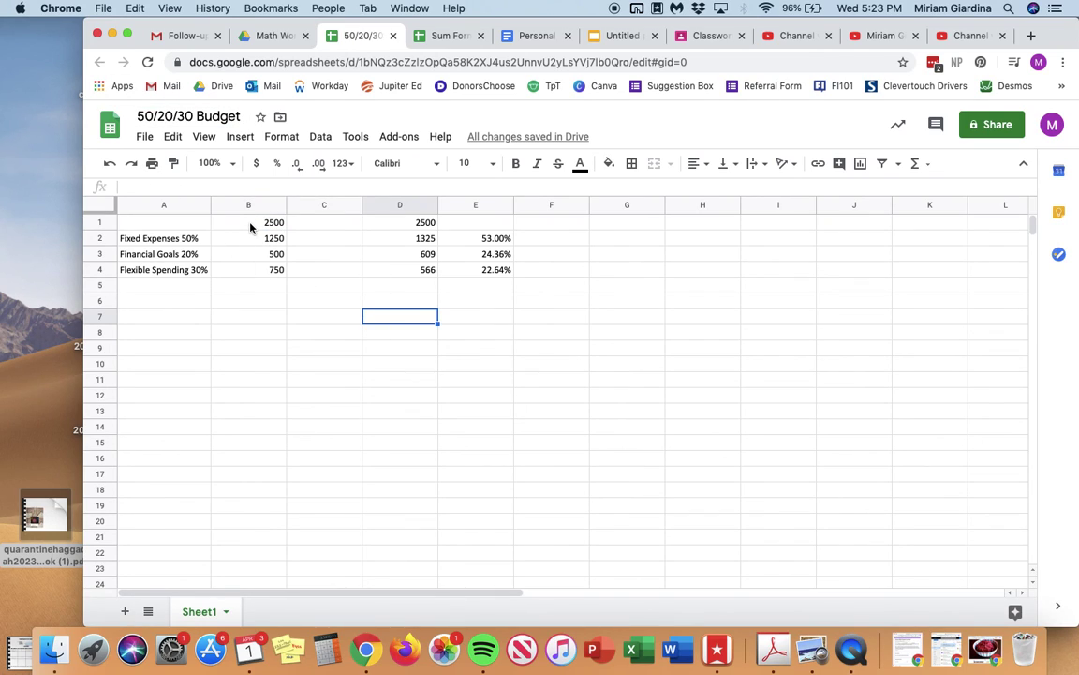